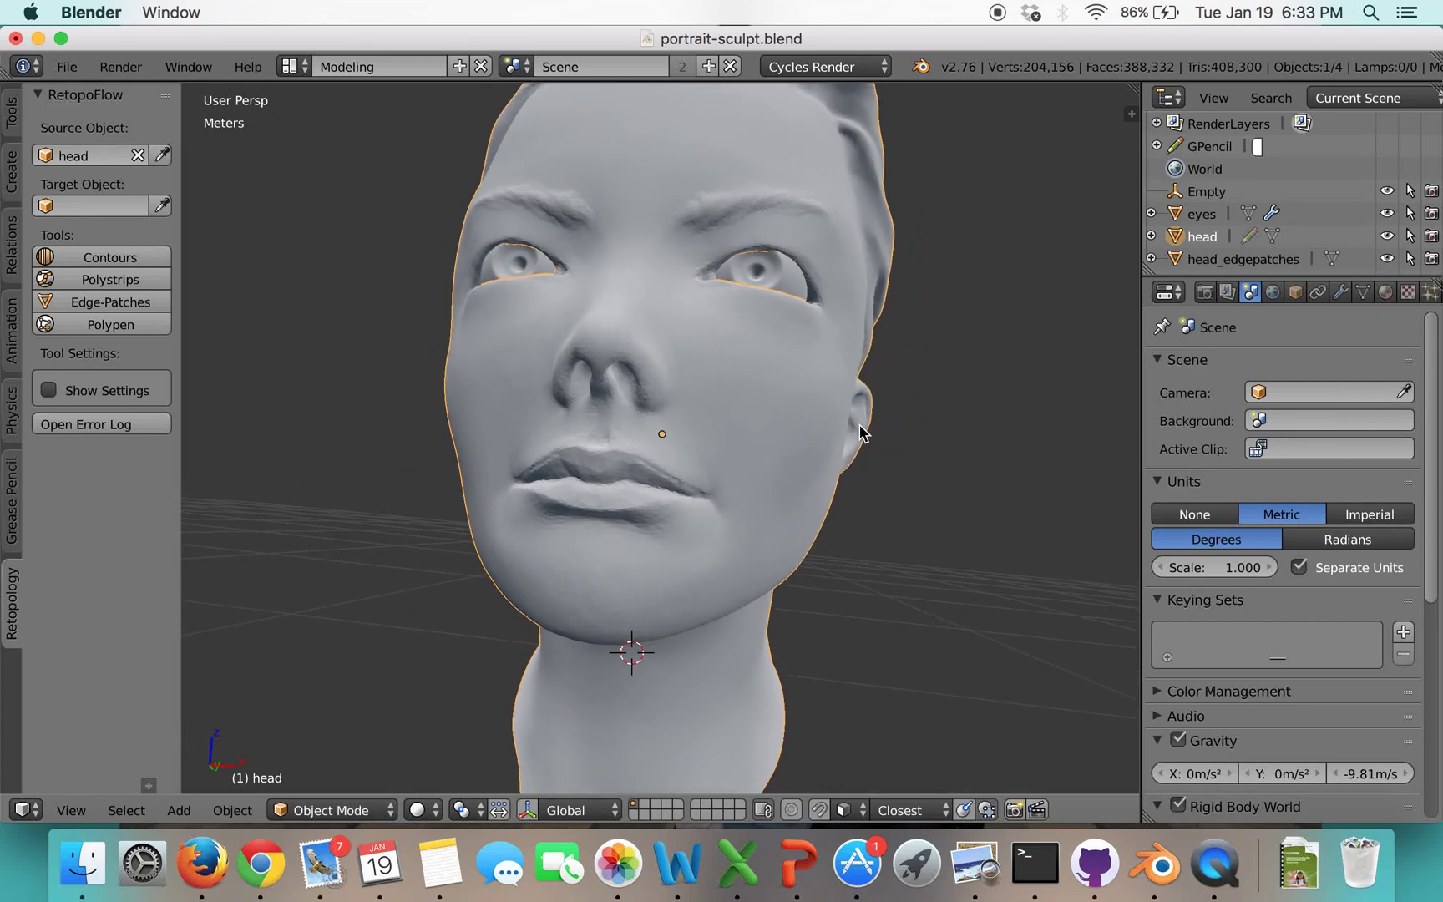
- Start Edge-Patches on the head and draw strokes down the philtrum and along the base of the nose around the nostril
{"action": "middle_click_drag", "start_coordinate": [547, 476], "coordinate": [554, 477]}
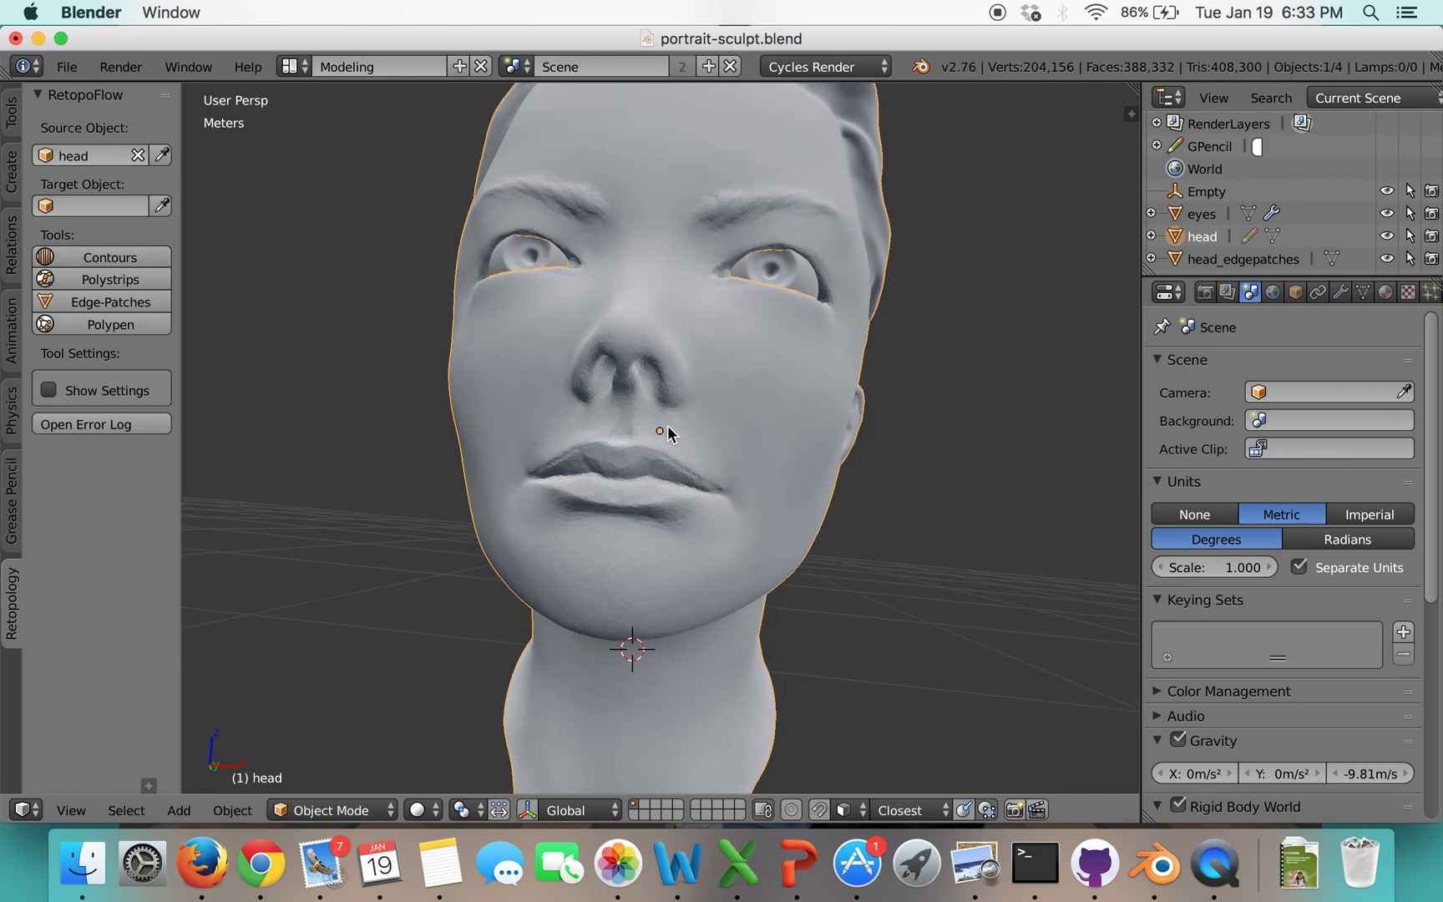
{"action": "scroll", "coordinate": [670, 425], "scroll_direction": "down", "scroll_amount": 5}
{"action": "scroll", "coordinate": [670, 425], "scroll_direction": "up", "scroll_amount": 5}
{"action": "scroll", "coordinate": [670, 424], "scroll_direction": "up", "scroll_amount": 2}
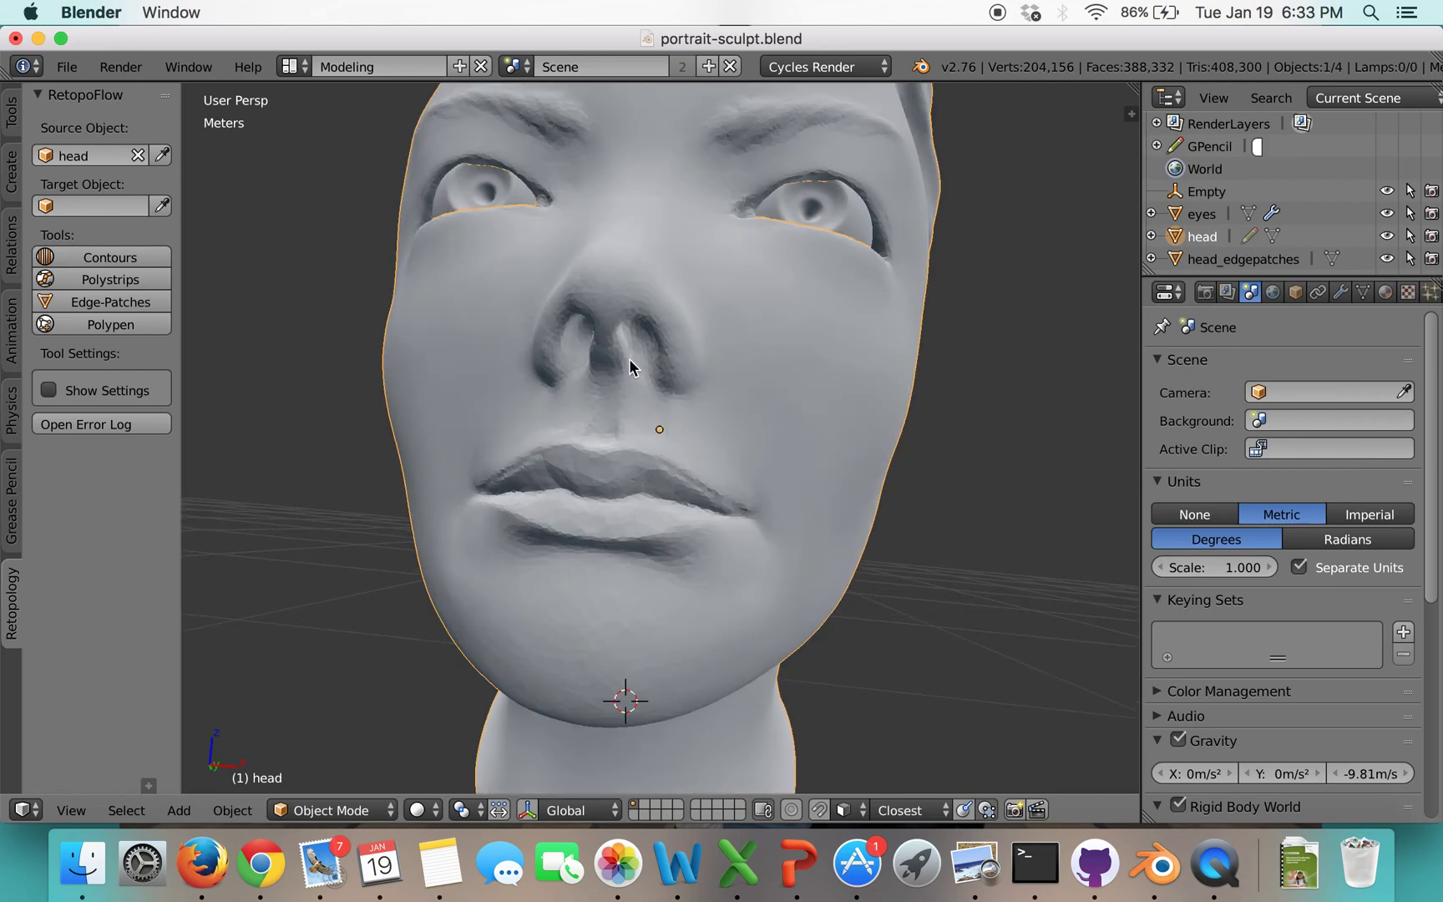
{"action": "middle_click_drag", "start_coordinate": [629, 360], "coordinate": [632, 363]}
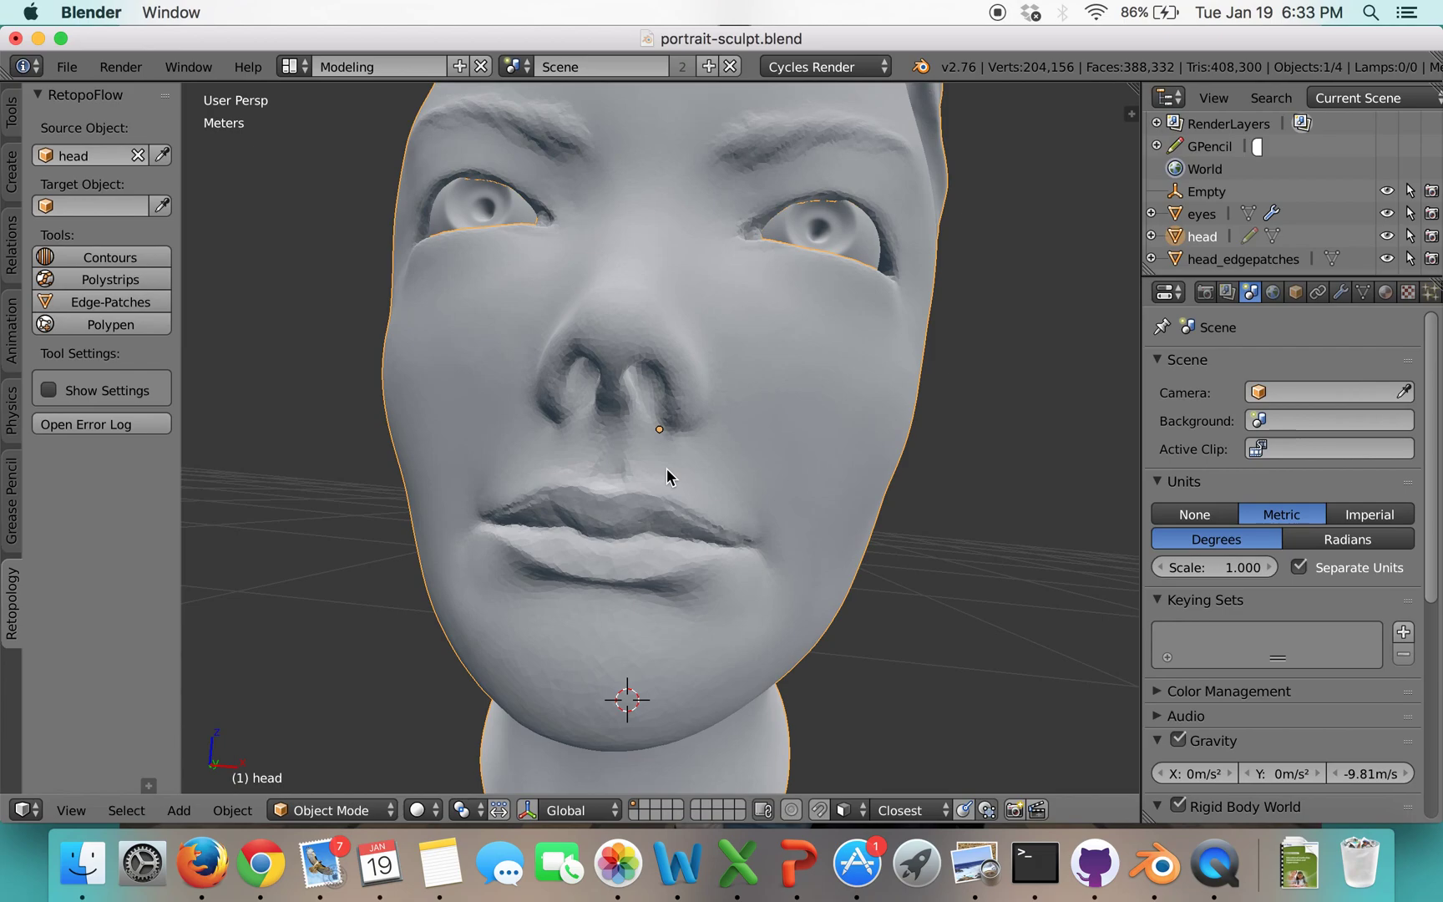
{"action": "middle_click_drag", "start_coordinate": [682, 451], "coordinate": [681, 453]}
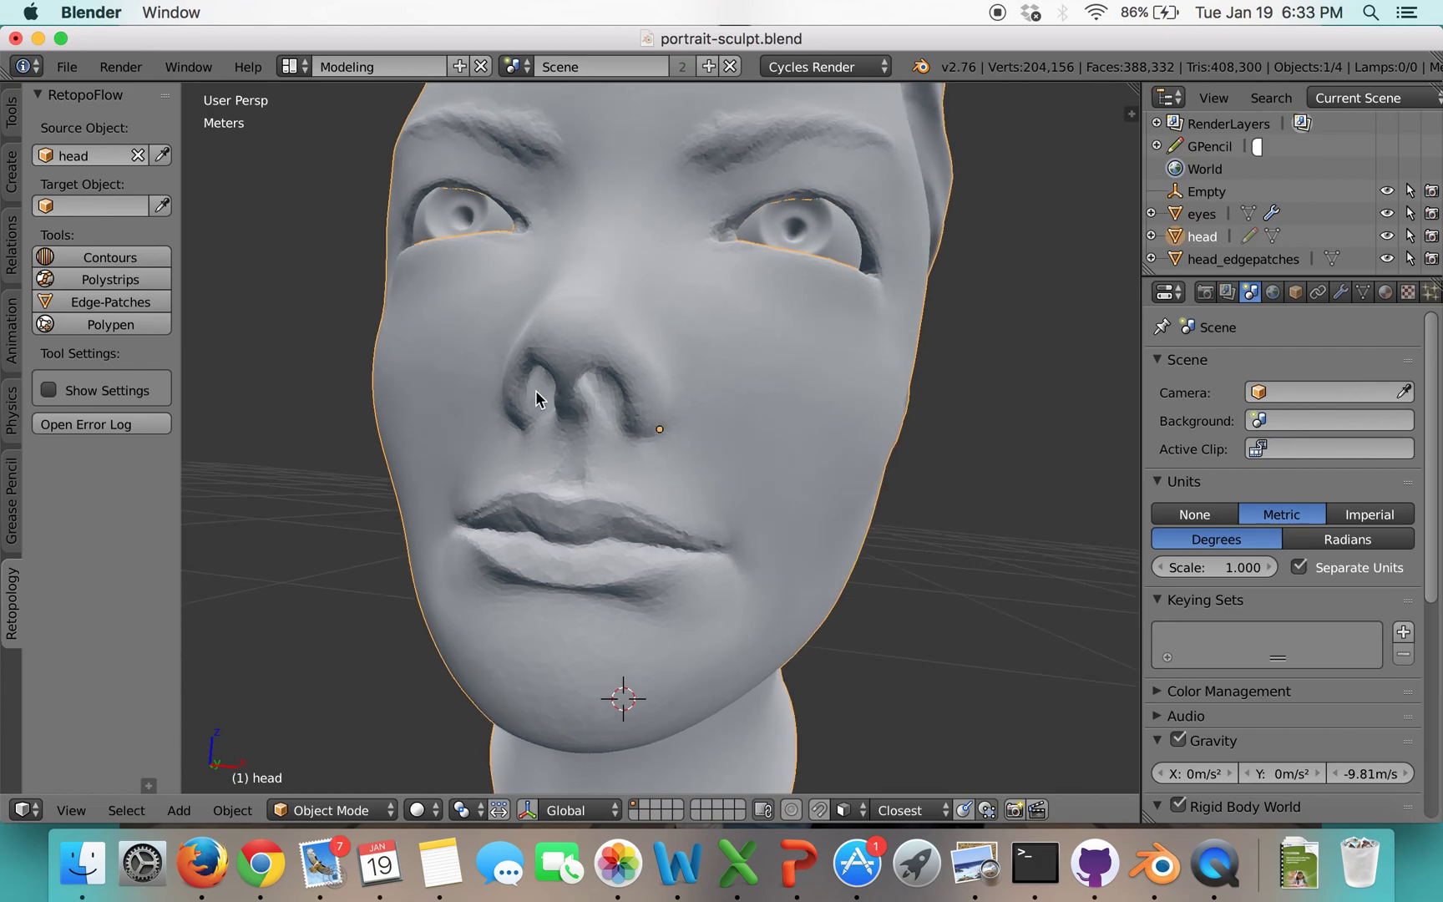
{"action": "left_click", "coordinate": [155, 302]}
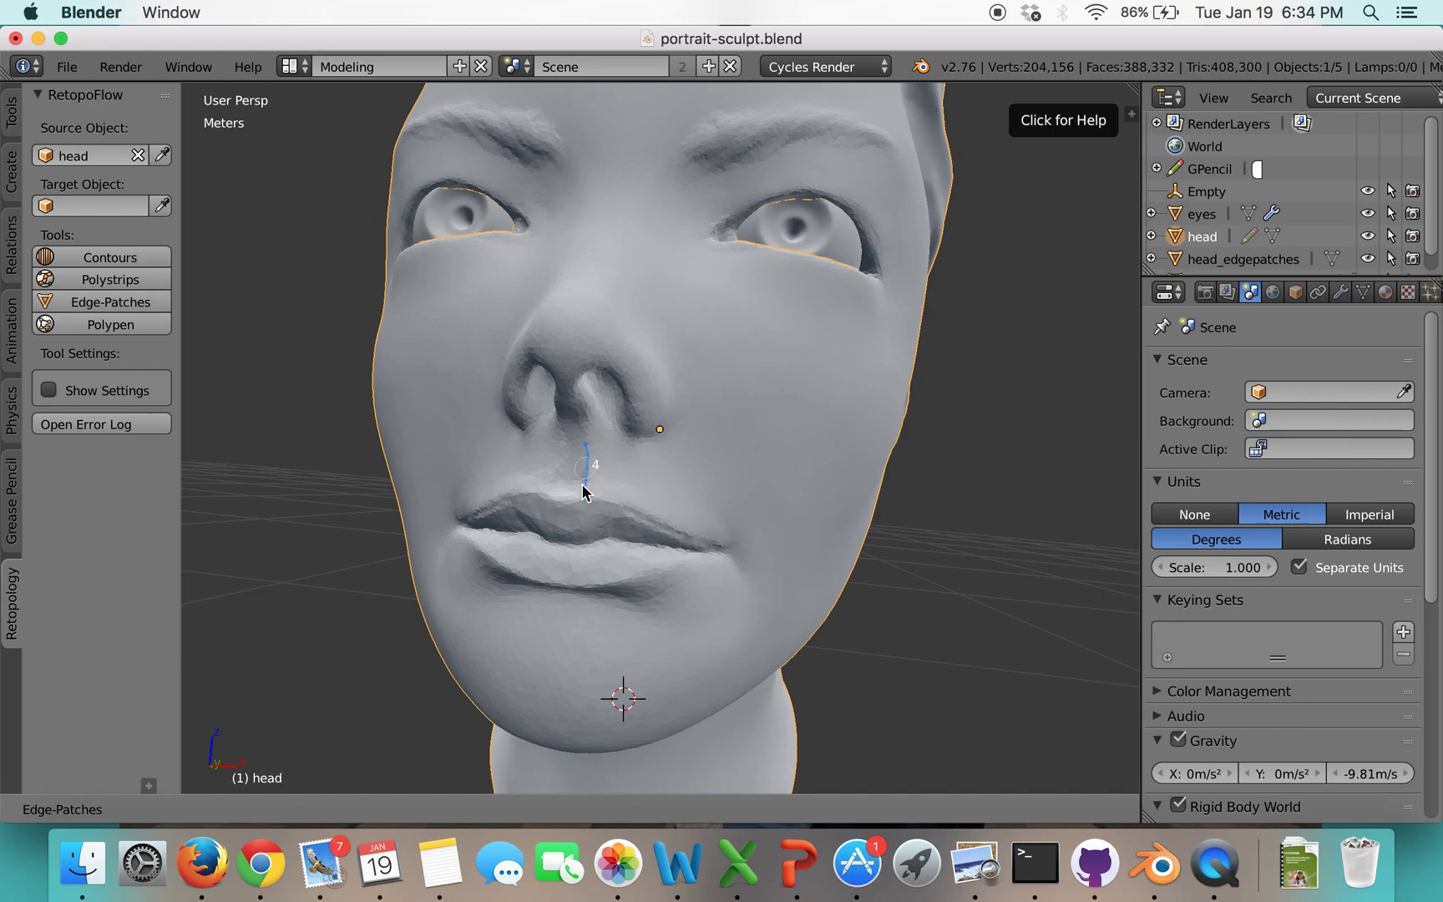
{"action": "left_click_drag", "start_coordinate": [583, 487], "coordinate": [585, 491]}
{"action": "left_click_drag", "start_coordinate": [688, 420], "coordinate": [685, 422]}
{"action": "middle_click_drag", "start_coordinate": [795, 453], "coordinate": [772, 451]}
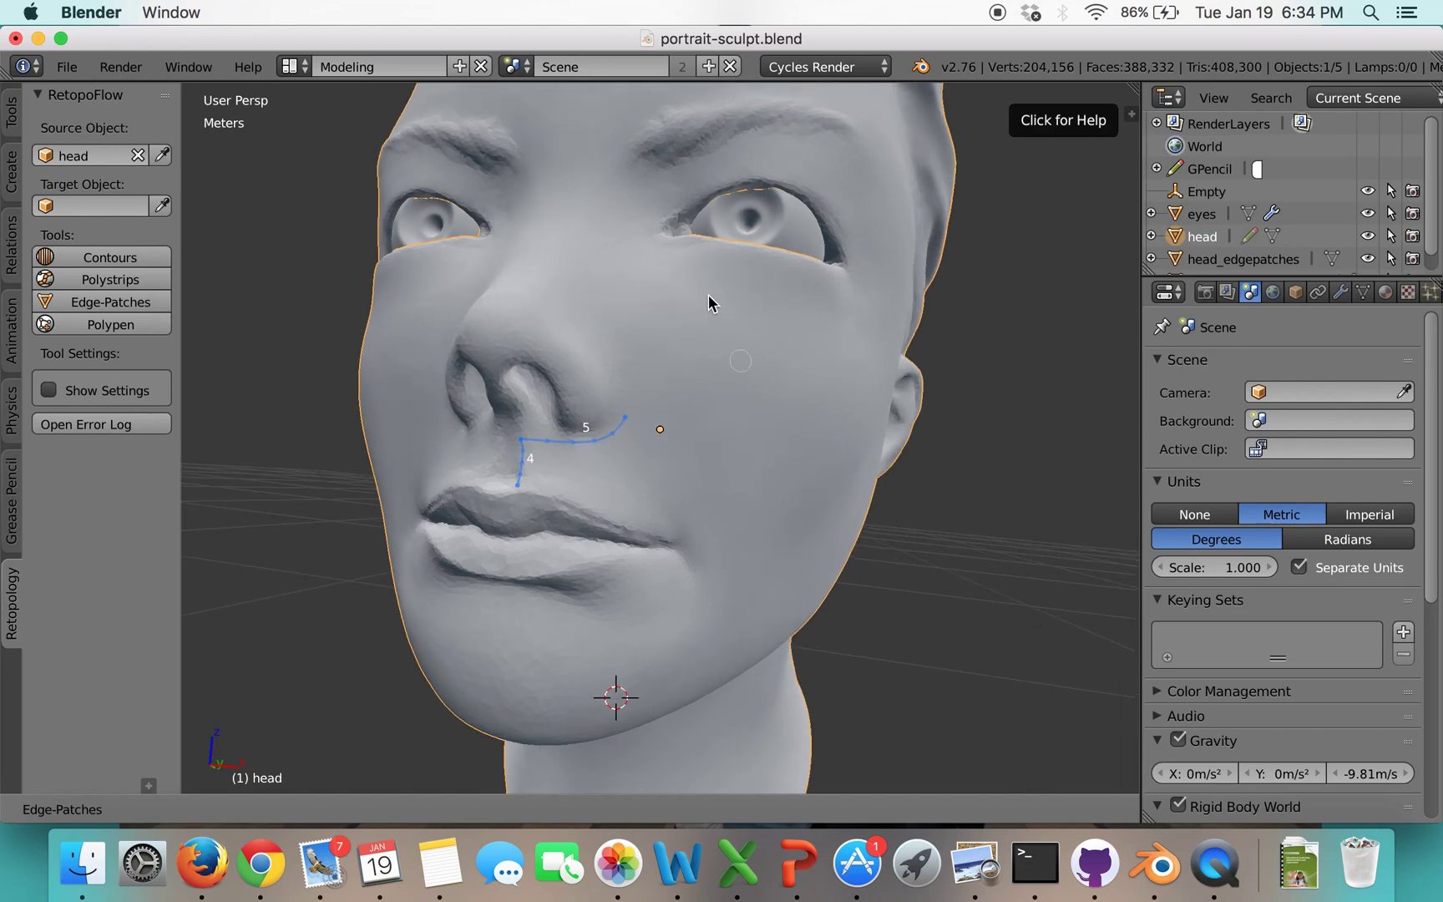
- Draw a cheek stroke from the inner eye corner to mouth level, and link it to the mouth corner, nose bridge and nostril
{"action": "mouse_move", "coordinate": [673, 265]}
{"action": "left_mouse_down"}
{"action": "mouse_move", "coordinate": [737, 400]}
{"action": "mouse_move", "coordinate": [756, 539]}
{"action": "left_mouse_up"}
{"action": "middle_click_drag", "start_coordinate": [729, 484], "coordinate": [722, 483]}
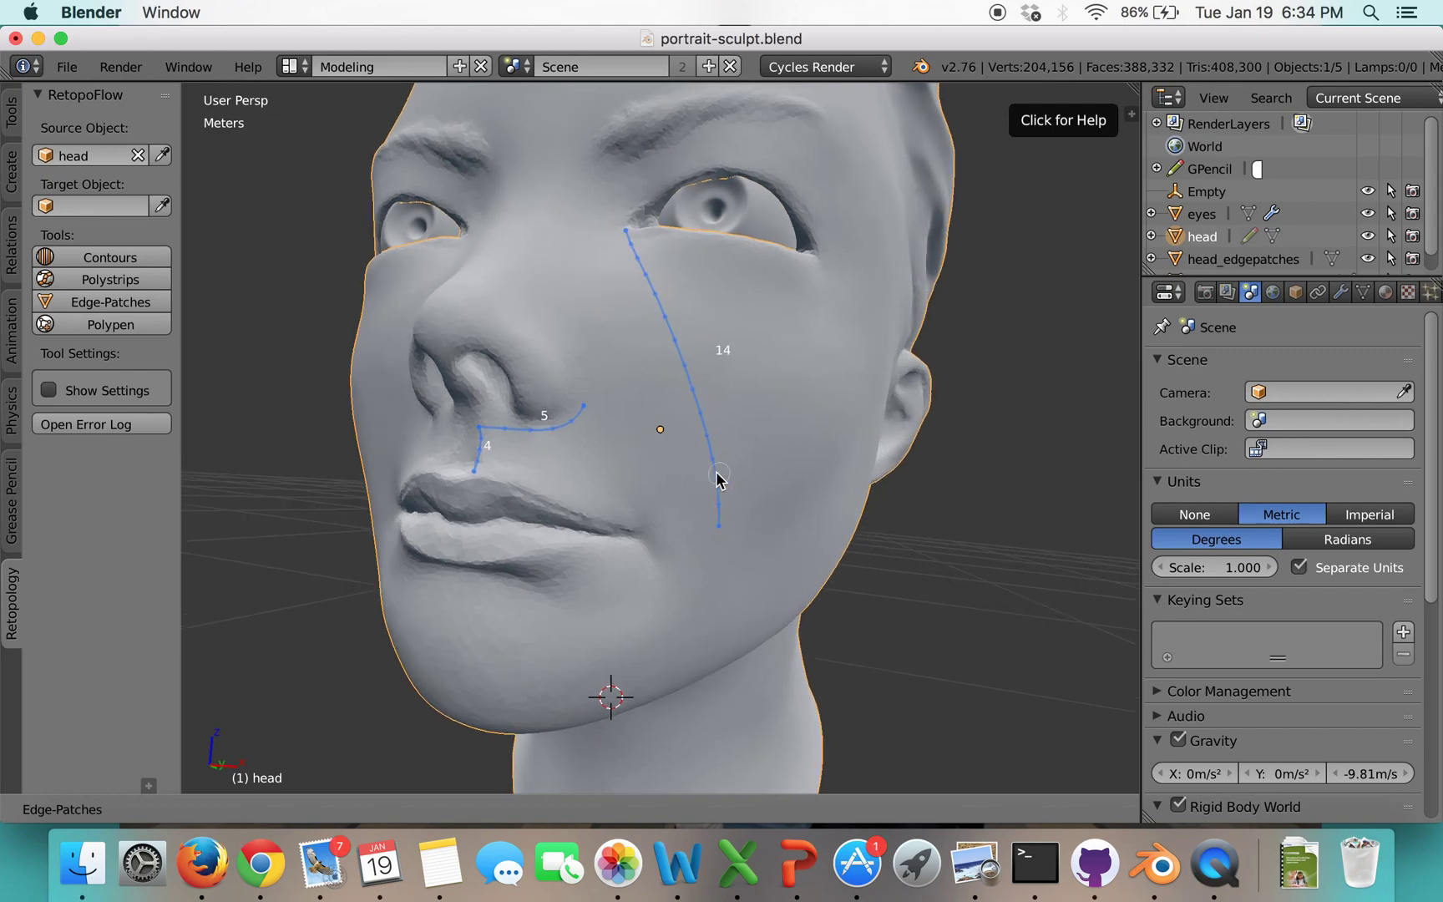
{"action": "left_click_drag", "start_coordinate": [639, 532], "coordinate": [712, 535]}
{"action": "left_click_drag", "start_coordinate": [619, 233], "coordinate": [564, 222]}
{"action": "left_click_drag", "start_coordinate": [583, 403], "coordinate": [697, 408]}
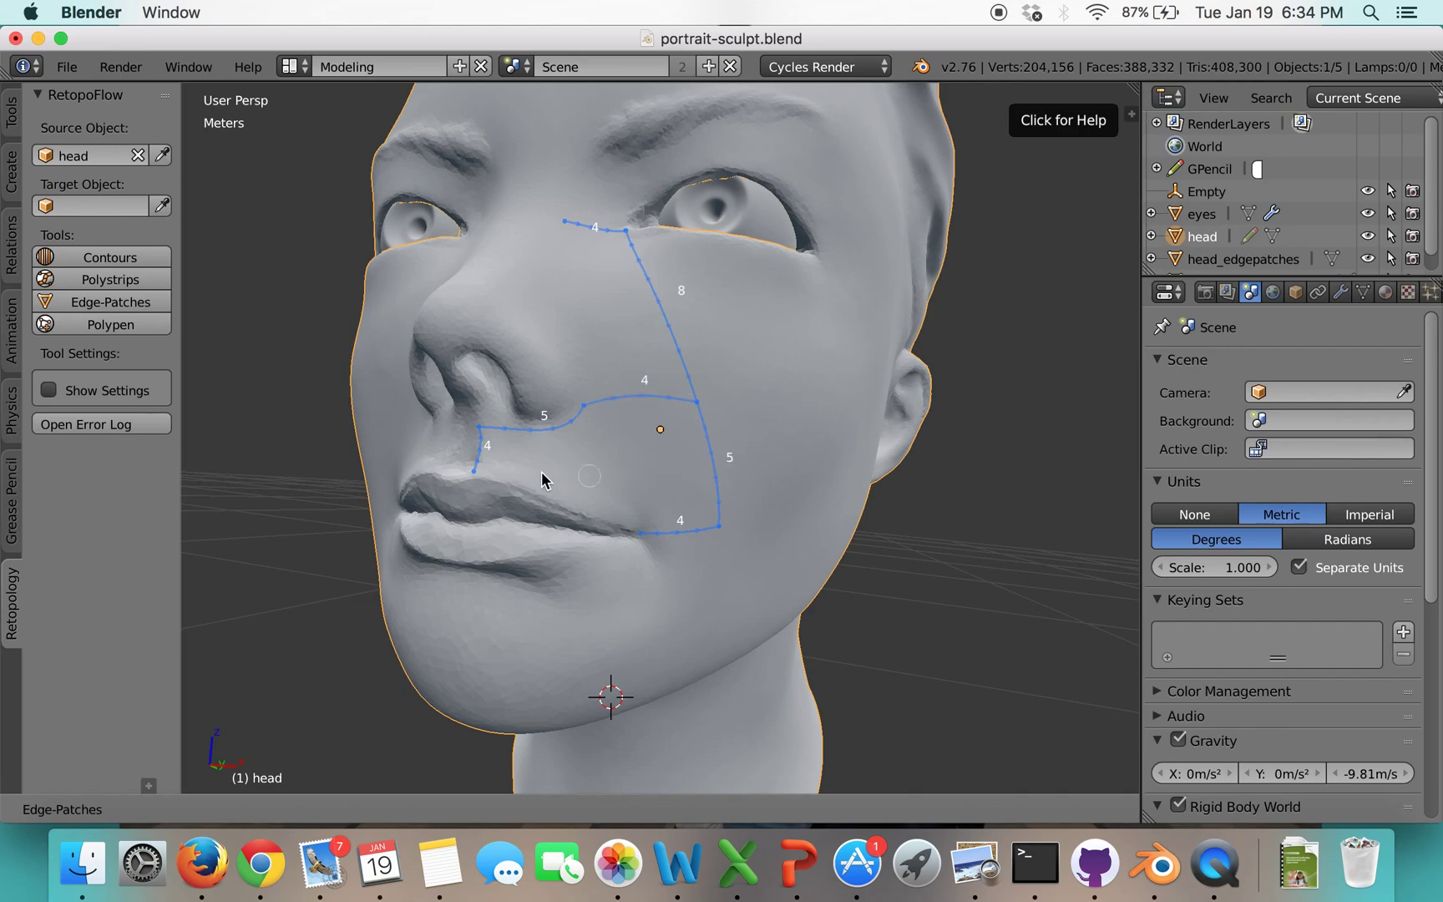
- Outline half of the upper and lower lips to the mouth corner and extend the cheek stroke down to the jaw
{"action": "mouse_move", "coordinate": [474, 470]}
{"action": "left_mouse_down"}
{"action": "mouse_move", "coordinate": [621, 502]}
{"action": "mouse_move", "coordinate": [647, 542]}
{"action": "mouse_move", "coordinate": [583, 570]}
{"action": "mouse_move", "coordinate": [472, 576]}
{"action": "left_mouse_up"}
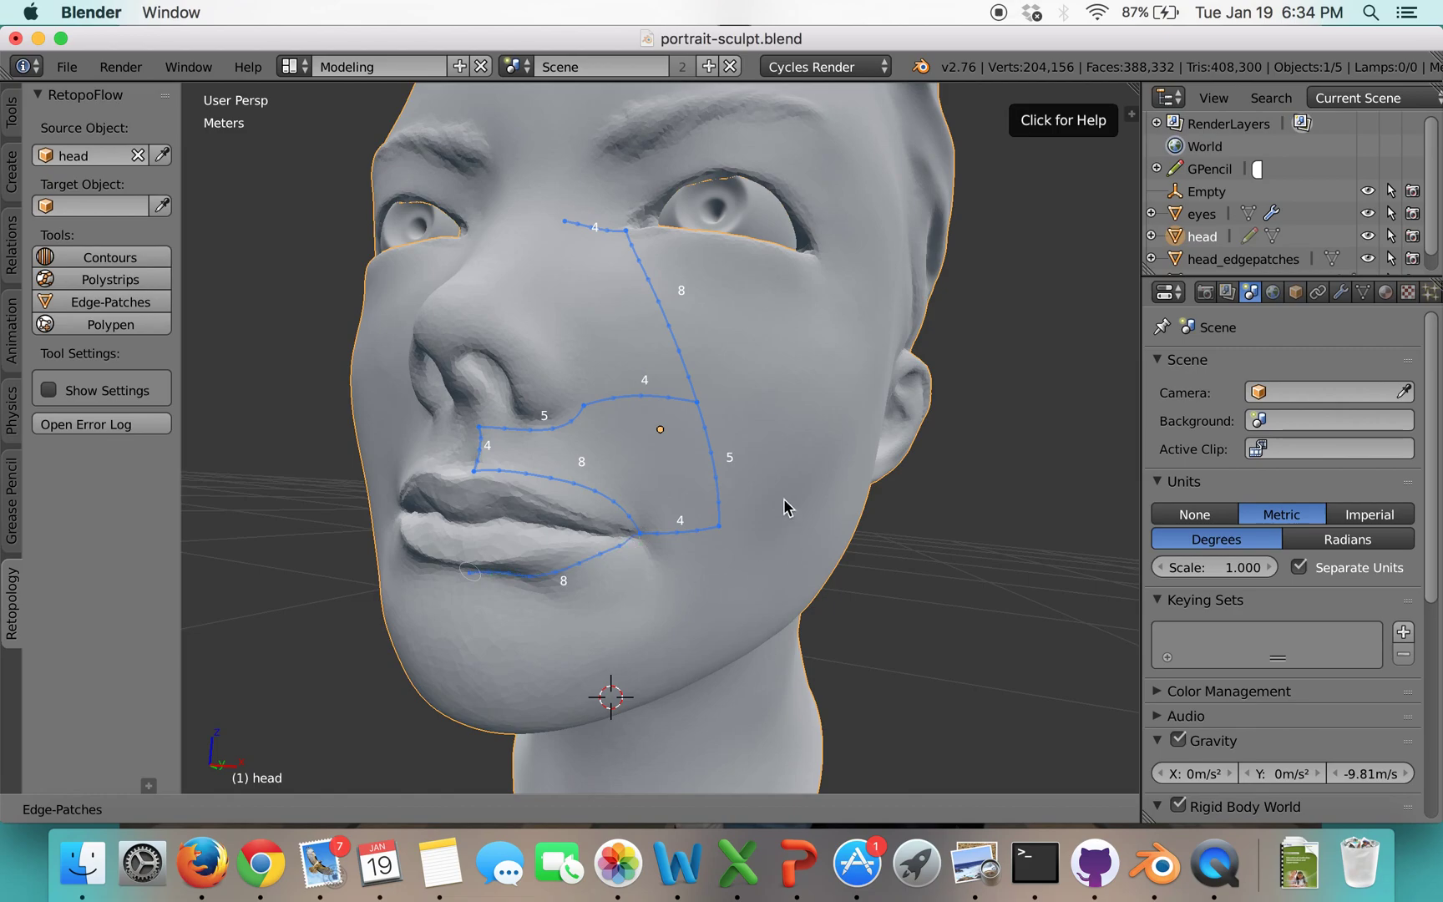
{"action": "middle_click_drag", "start_coordinate": [777, 497], "coordinate": [771, 485]}
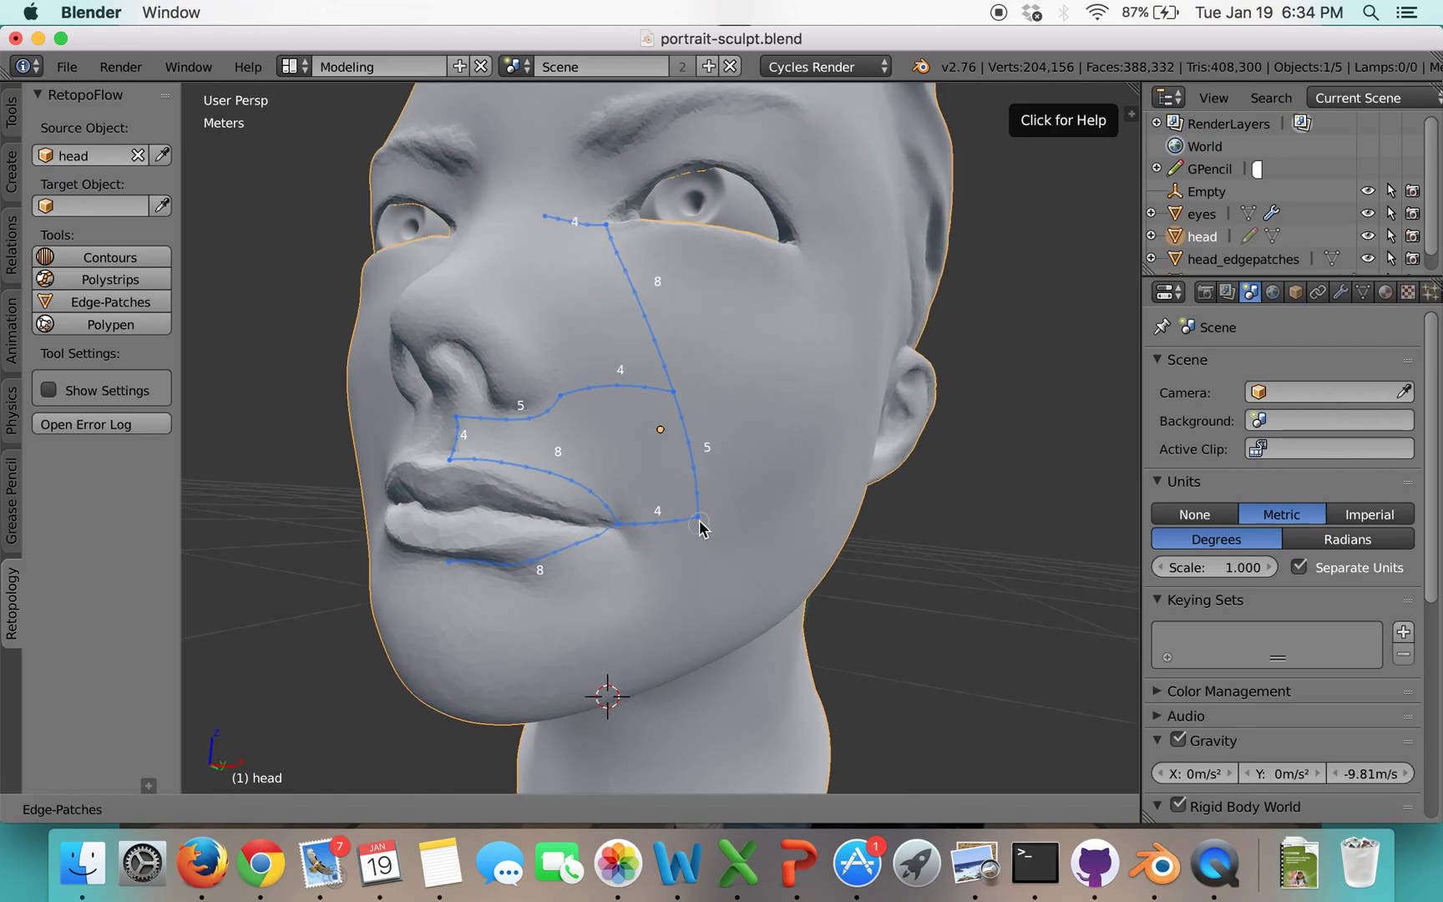
{"action": "left_click_drag", "start_coordinate": [700, 523], "coordinate": [688, 665]}
- Close the chin region with a stroke down from the lower lip and another along the jawline to the cheek stroke
{"action": "middle_click_drag", "start_coordinate": [773, 493], "coordinate": [785, 461]}
{"action": "middle_click_drag", "start_coordinate": [631, 406], "coordinate": [609, 410]}
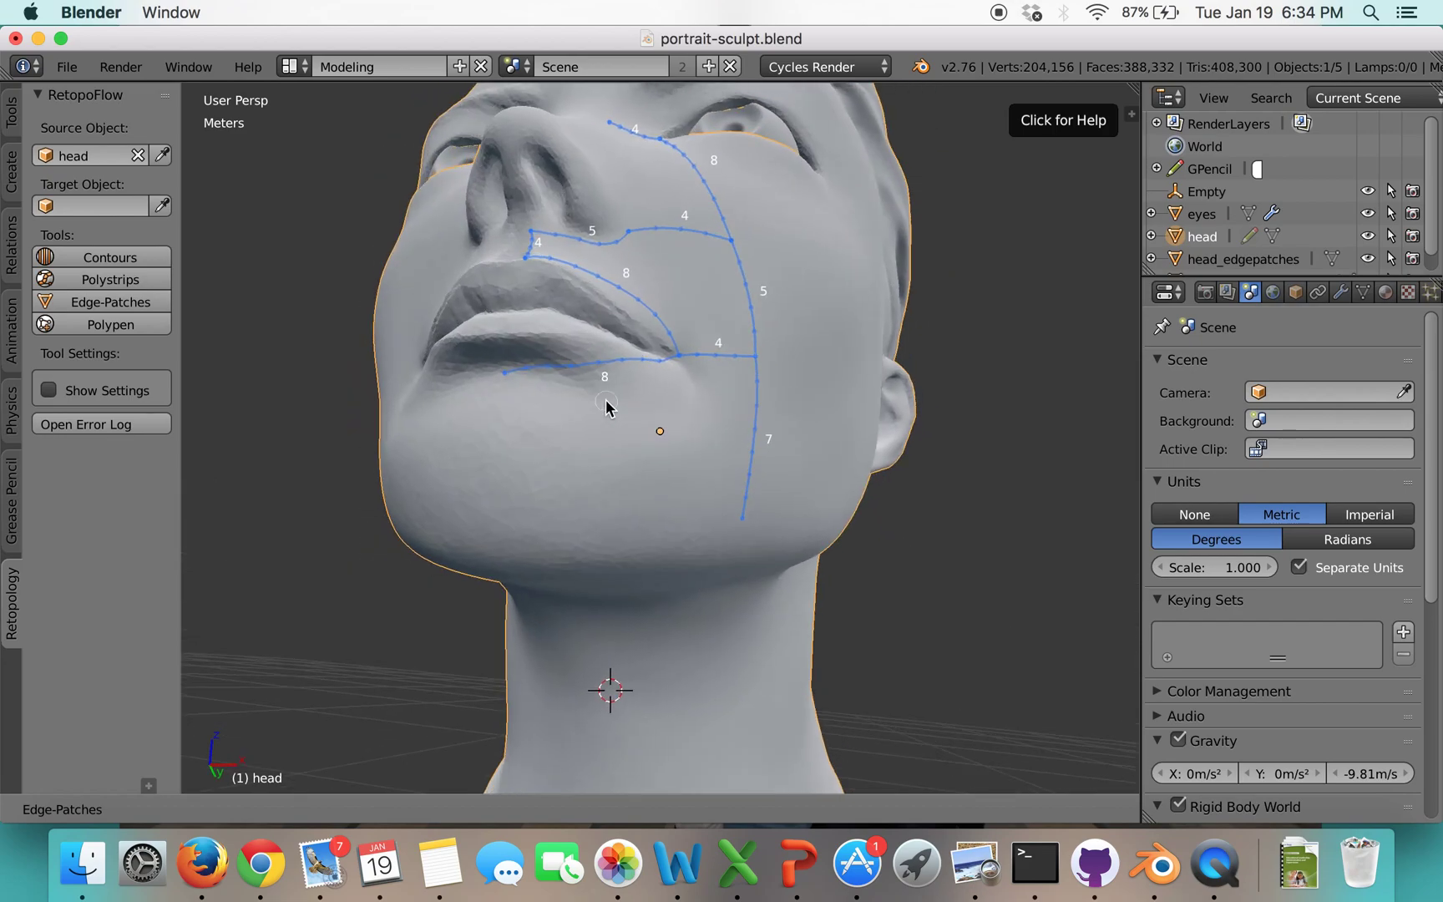
{"action": "mouse_move", "coordinate": [681, 364]}
{"action": "left_mouse_down"}
{"action": "mouse_move", "coordinate": [640, 378]}
{"action": "mouse_move", "coordinate": [663, 404]}
{"action": "left_mouse_up"}
{"action": "middle_click_drag", "start_coordinate": [541, 381], "coordinate": [579, 402]}
{"action": "mouse_move", "coordinate": [603, 426]}
{"action": "left_mouse_down"}
{"action": "mouse_move", "coordinate": [603, 587]}
{"action": "mouse_move", "coordinate": [806, 574]}
{"action": "mouse_move", "coordinate": [816, 590]}
{"action": "left_mouse_up"}
{"action": "middle_click_drag", "start_coordinate": [773, 426], "coordinate": [734, 431]}
{"action": "scroll", "coordinate": [734, 427], "scroll_direction": "down", "scroll_amount": 2}
{"action": "scroll", "coordinate": [633, 443], "scroll_direction": "up", "scroll_amount": 2}
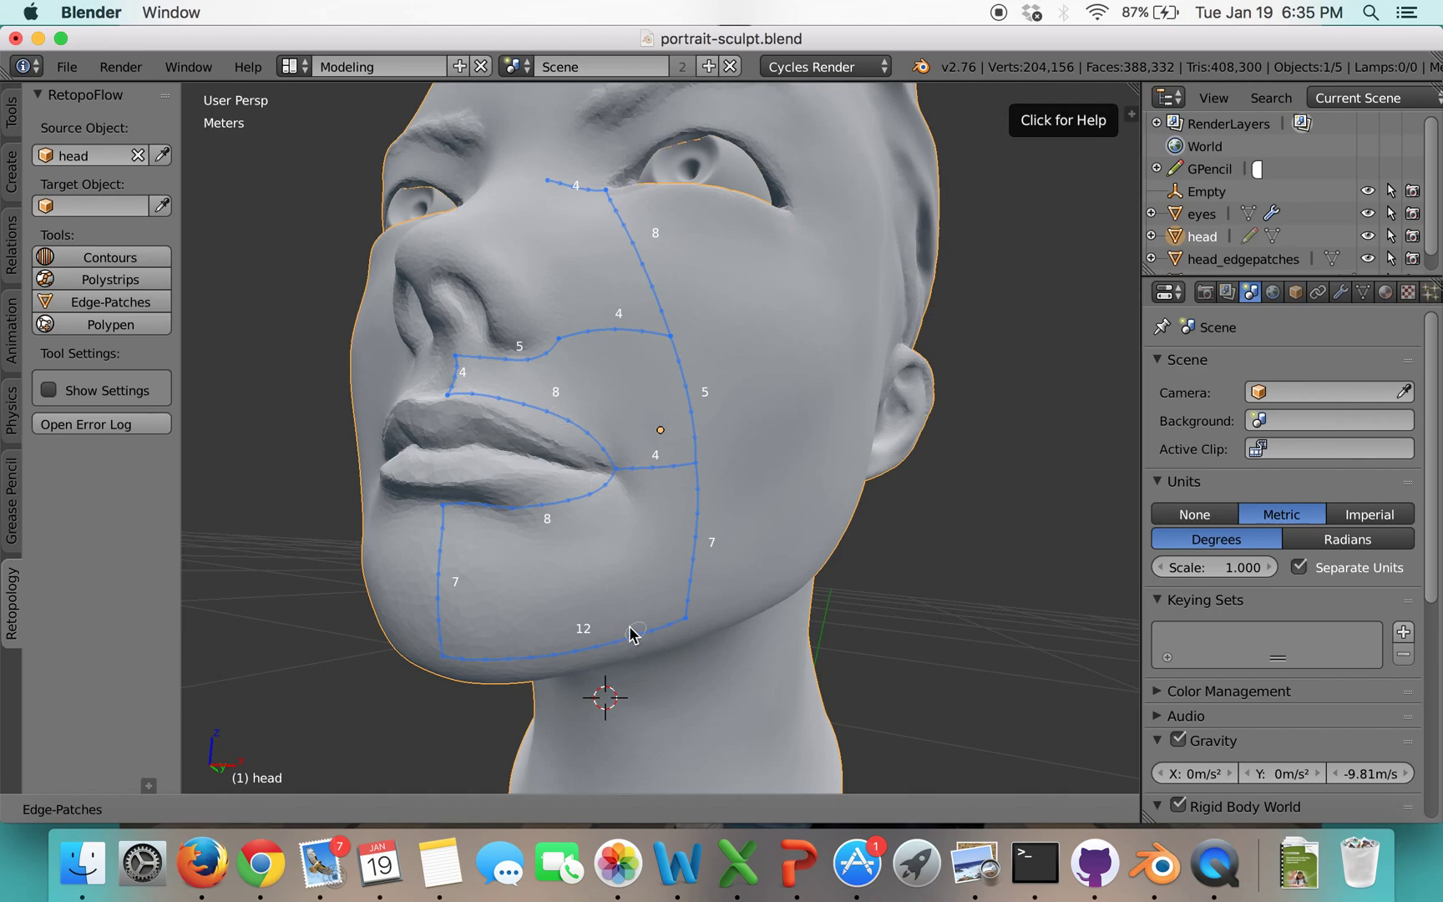
- Set the jawline stroke to 10 segments and fill the closed regions around the mouth and chin with quad patches
{"action": "middle_click_drag", "start_coordinate": [630, 627], "coordinate": [545, 594]}
{"action": "right_click", "coordinate": [490, 590]}
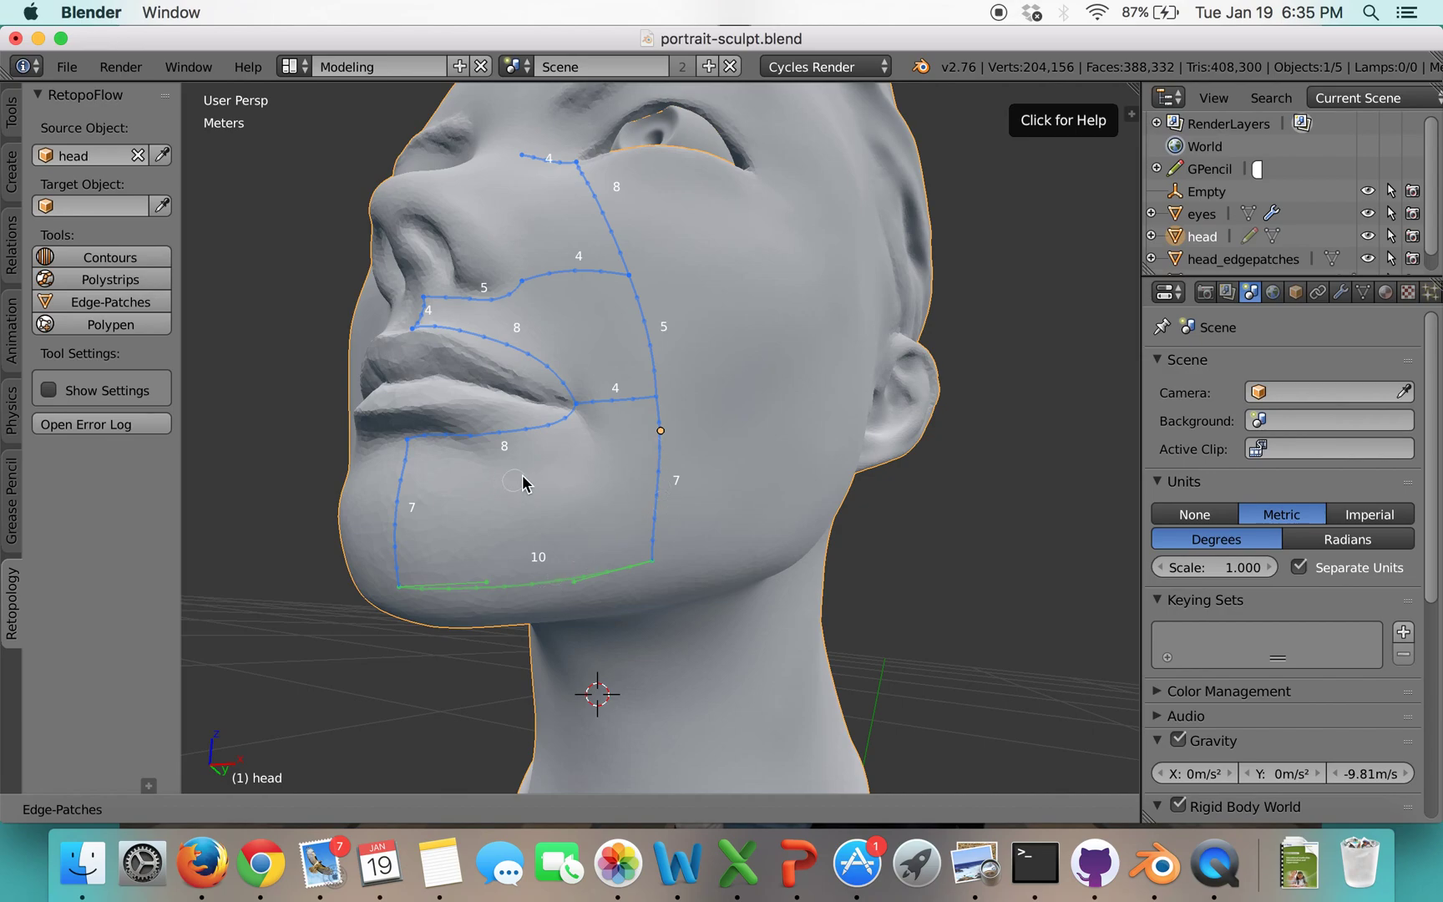
{"action": "middle_click_drag", "start_coordinate": [563, 472], "coordinate": [576, 476]}
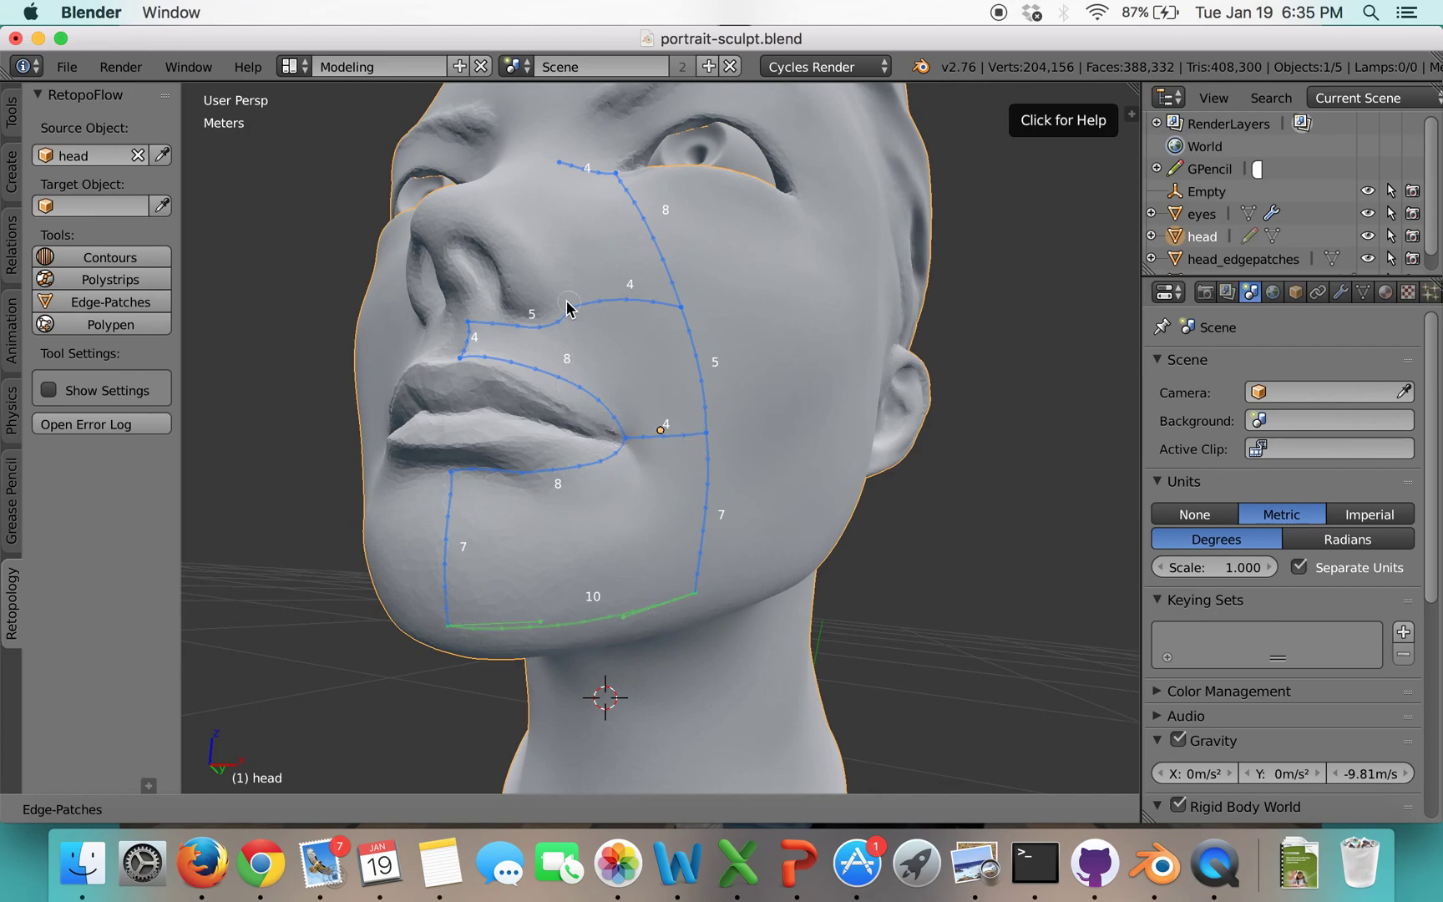
{"action": "middle_click_drag", "start_coordinate": [665, 440], "coordinate": [653, 448]}
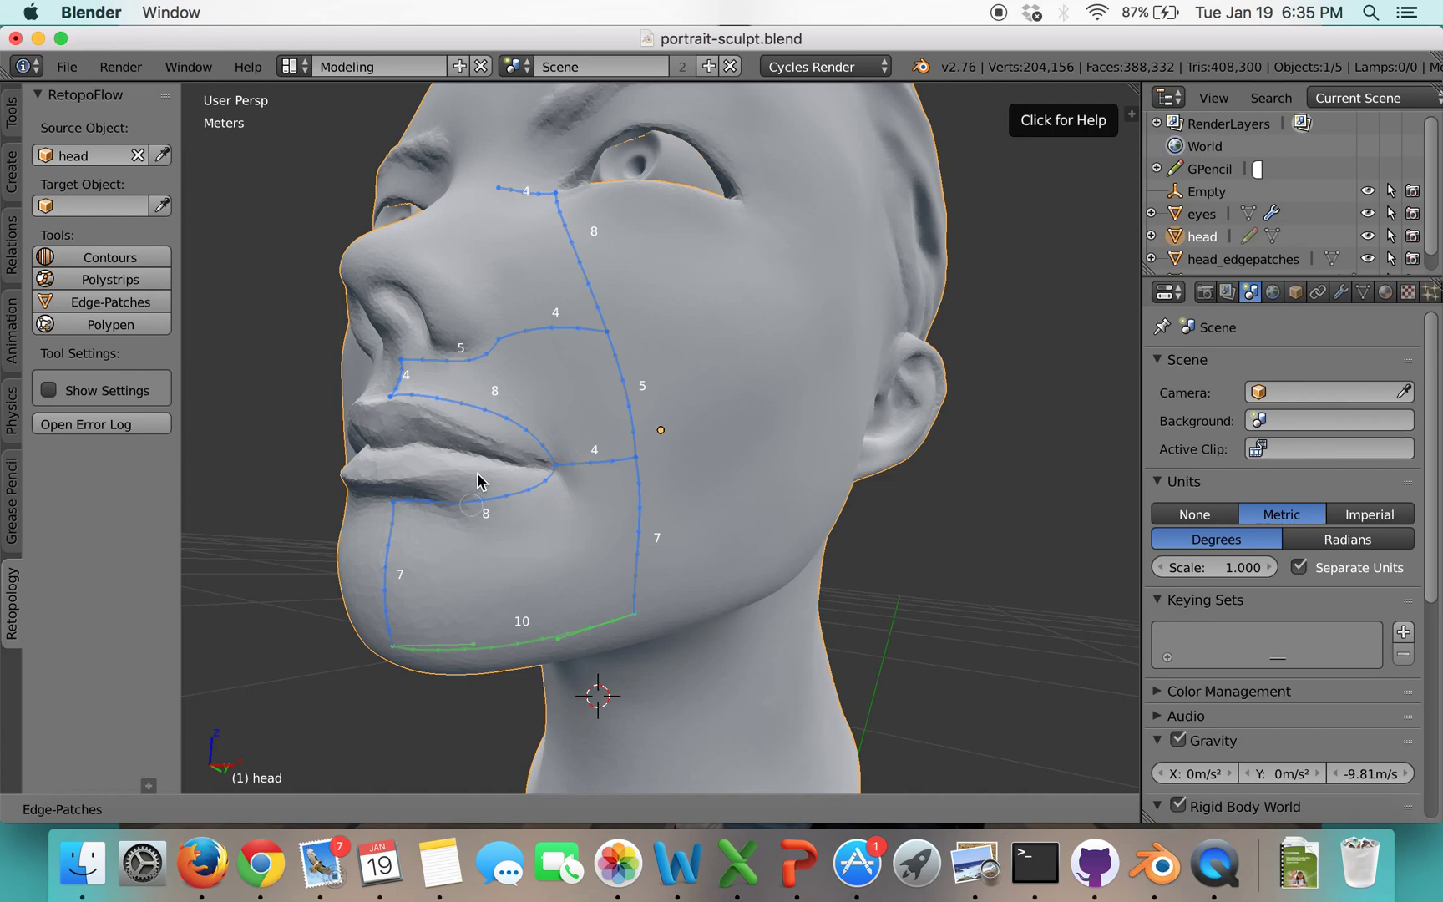
{"action": "middle_click_drag", "start_coordinate": [483, 470], "coordinate": [486, 475]}
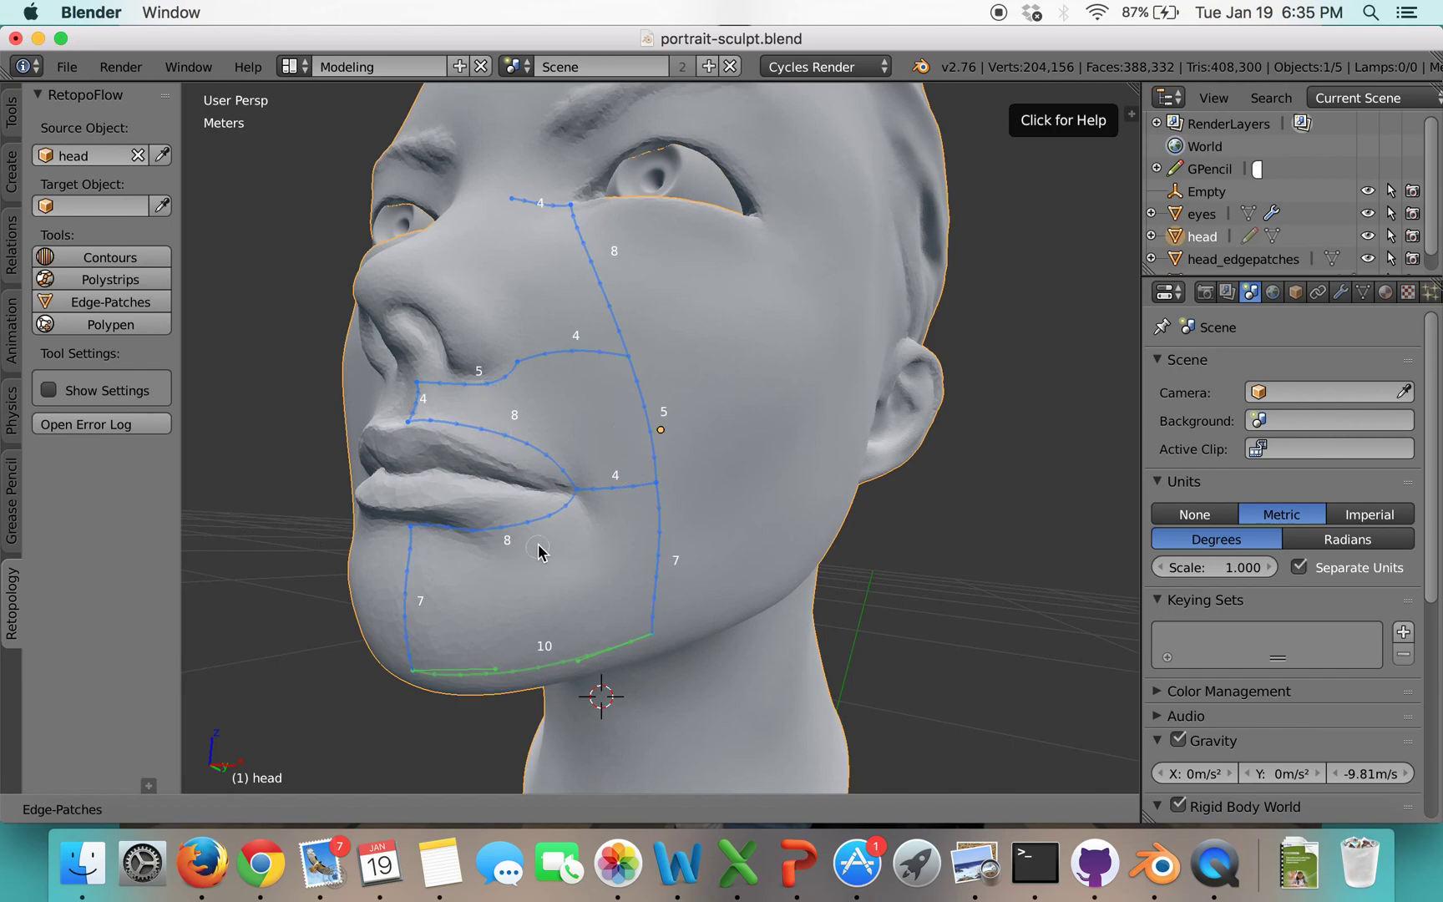
{"action": "key", "text": "f"}
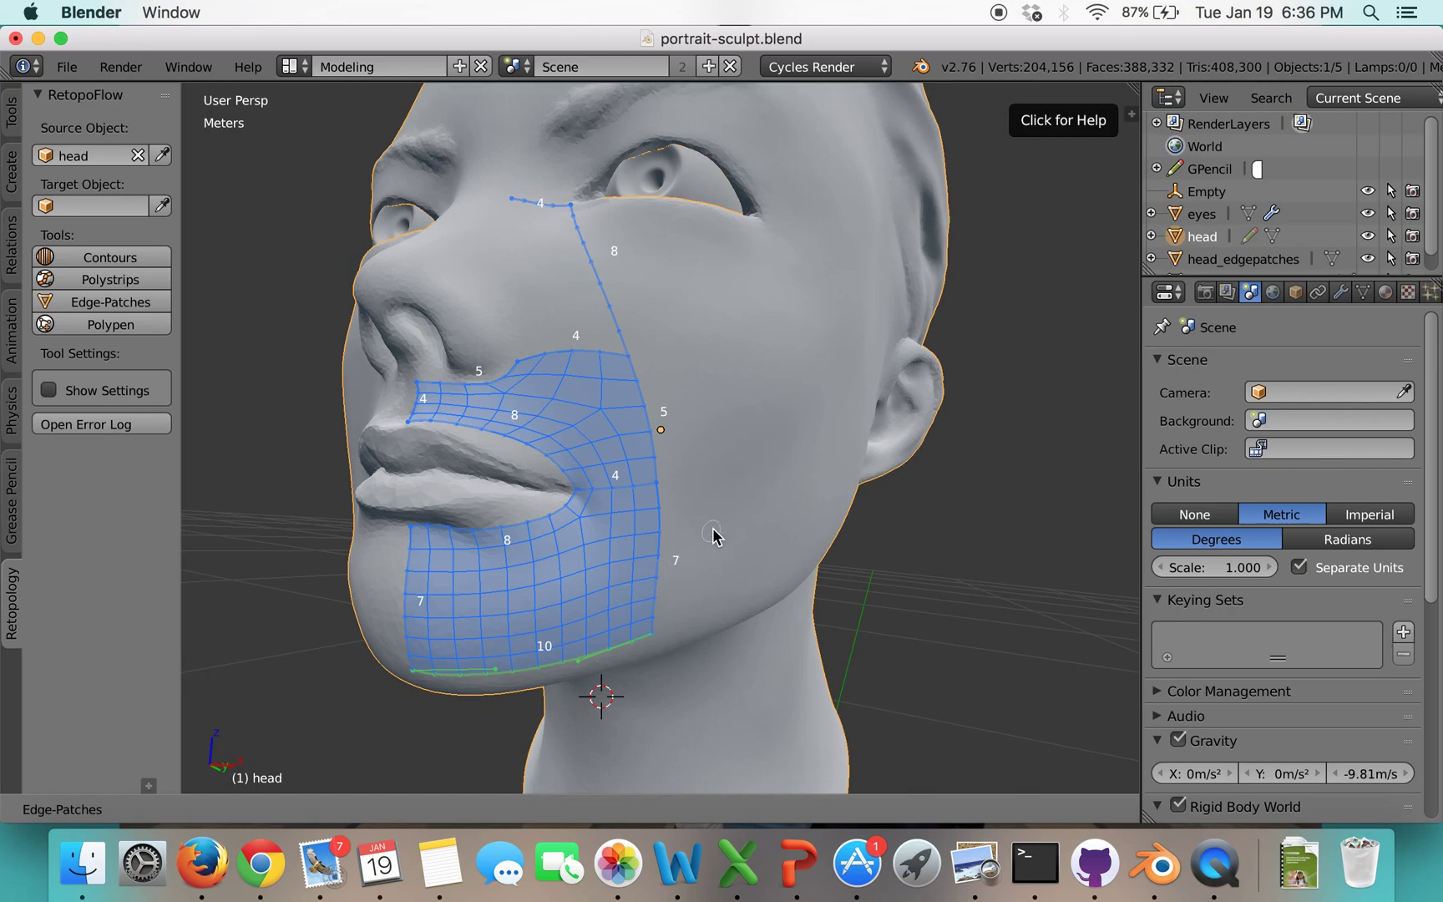
- Reduce the jawline edge of the chin patch to 8 segments
{"action": "middle_click_drag", "start_coordinate": [710, 519], "coordinate": [715, 520]}
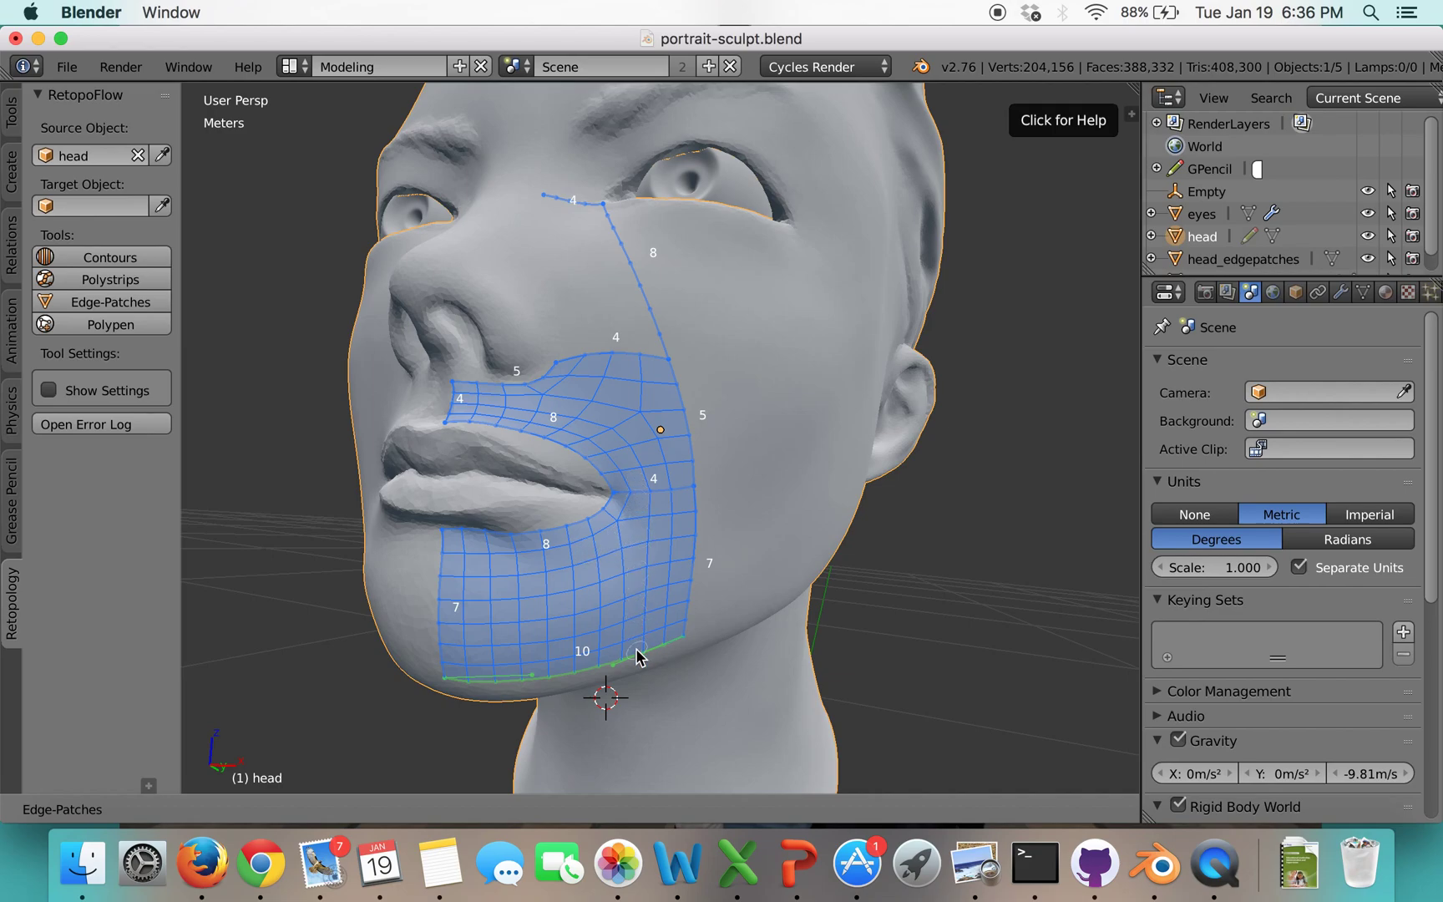
{"action": "middle_click_drag", "start_coordinate": [635, 648], "coordinate": [636, 645]}
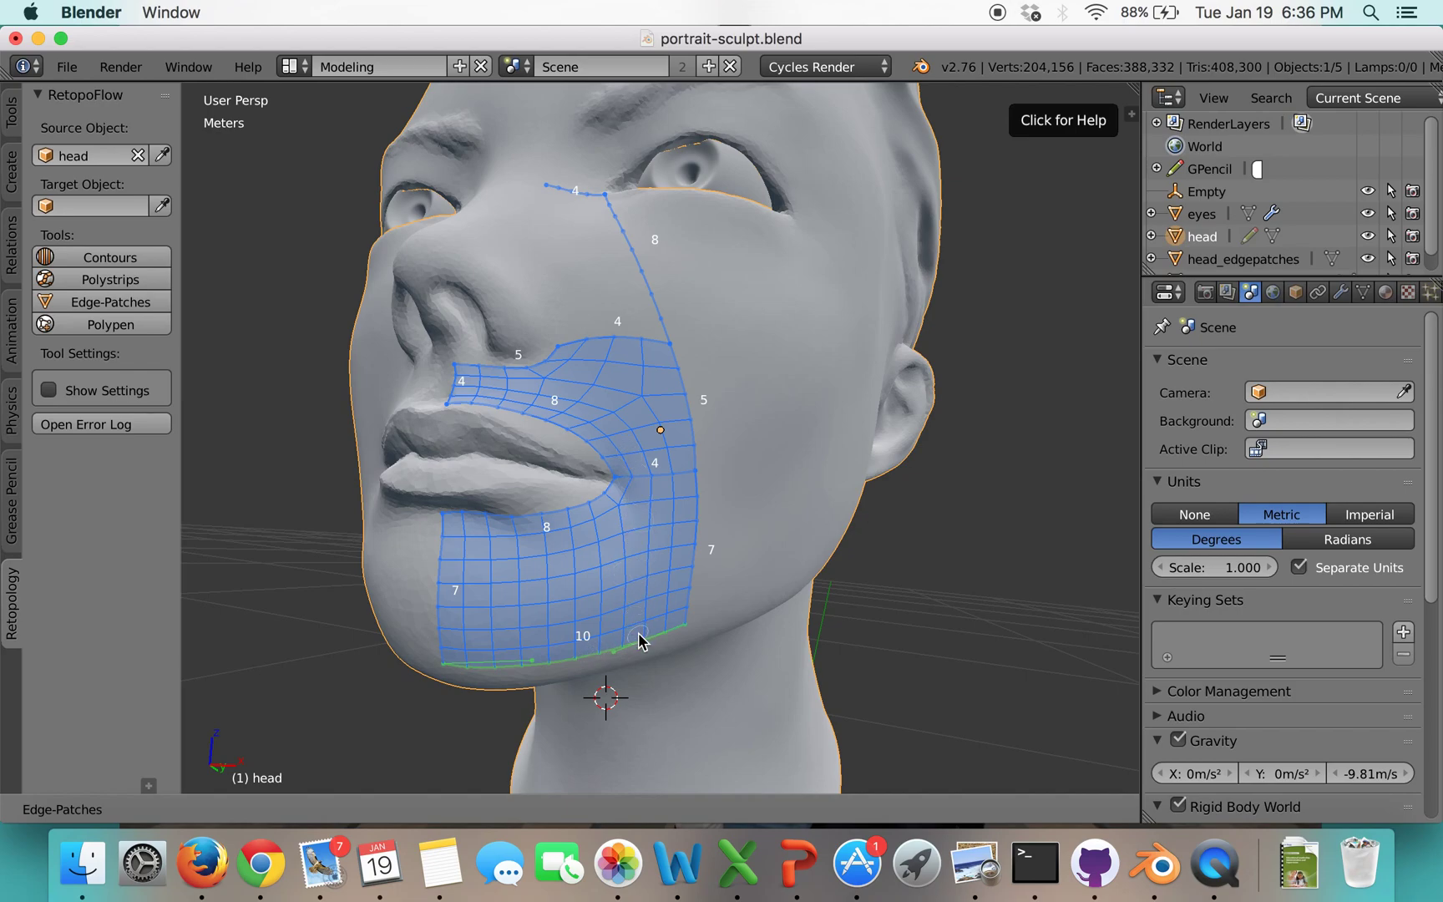
{"action": "scroll", "coordinate": [639, 641], "scroll_direction": "down", "scroll_amount": 1, "text": "ctrl"}
{"action": "scroll", "coordinate": [639, 641], "scroll_direction": "down", "scroll_amount": 1, "text": "ctrl"}
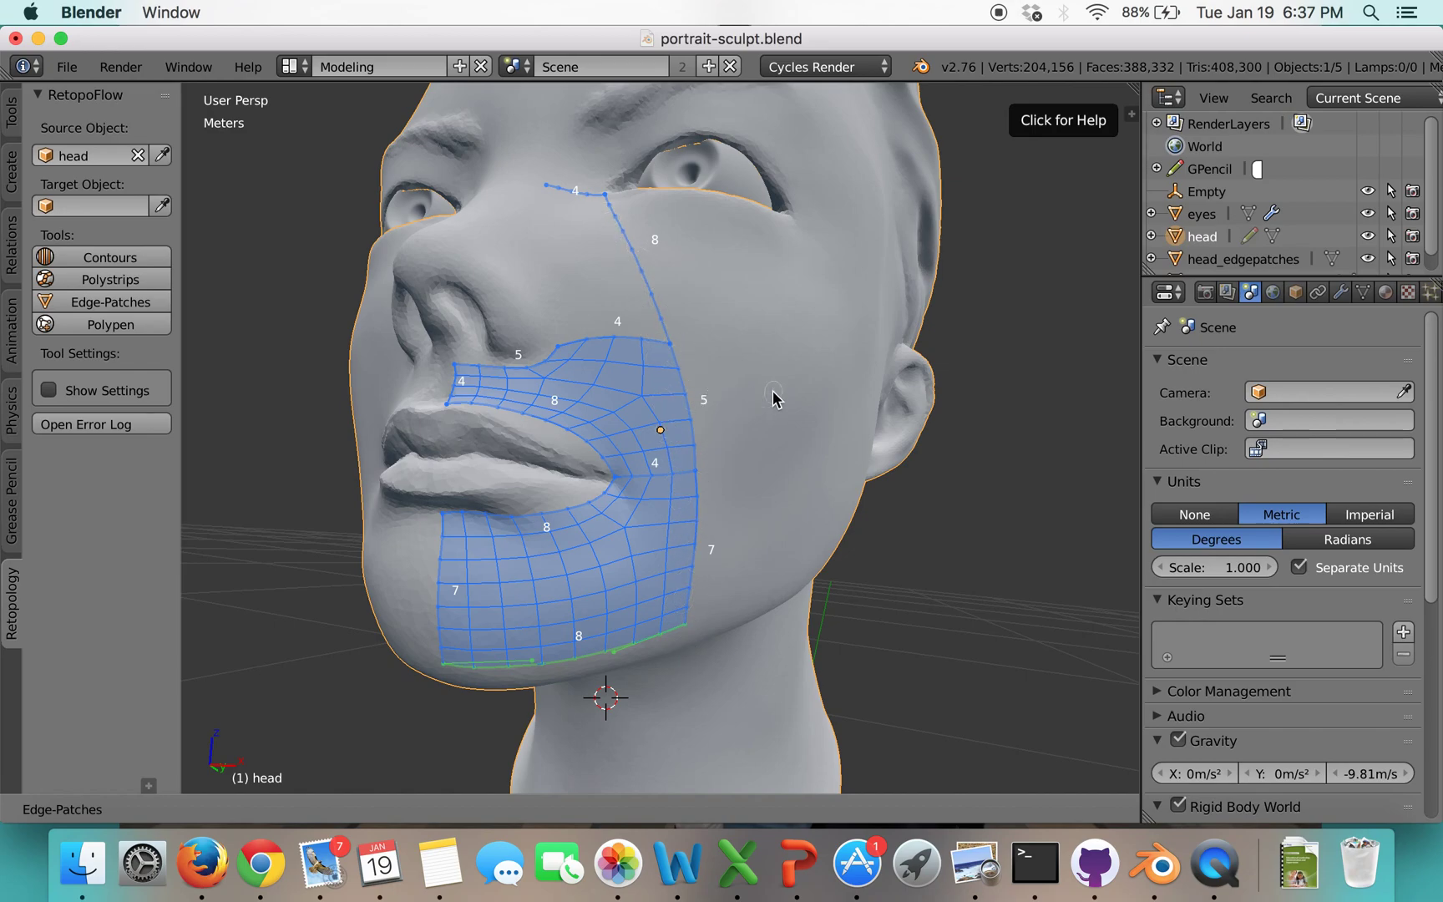
- Draw strokes around the nostril wing and up the side of the nose to the bridge, closing a patch beside the nose
{"action": "middle_click_drag", "start_coordinate": [634, 339], "coordinate": [632, 352]}
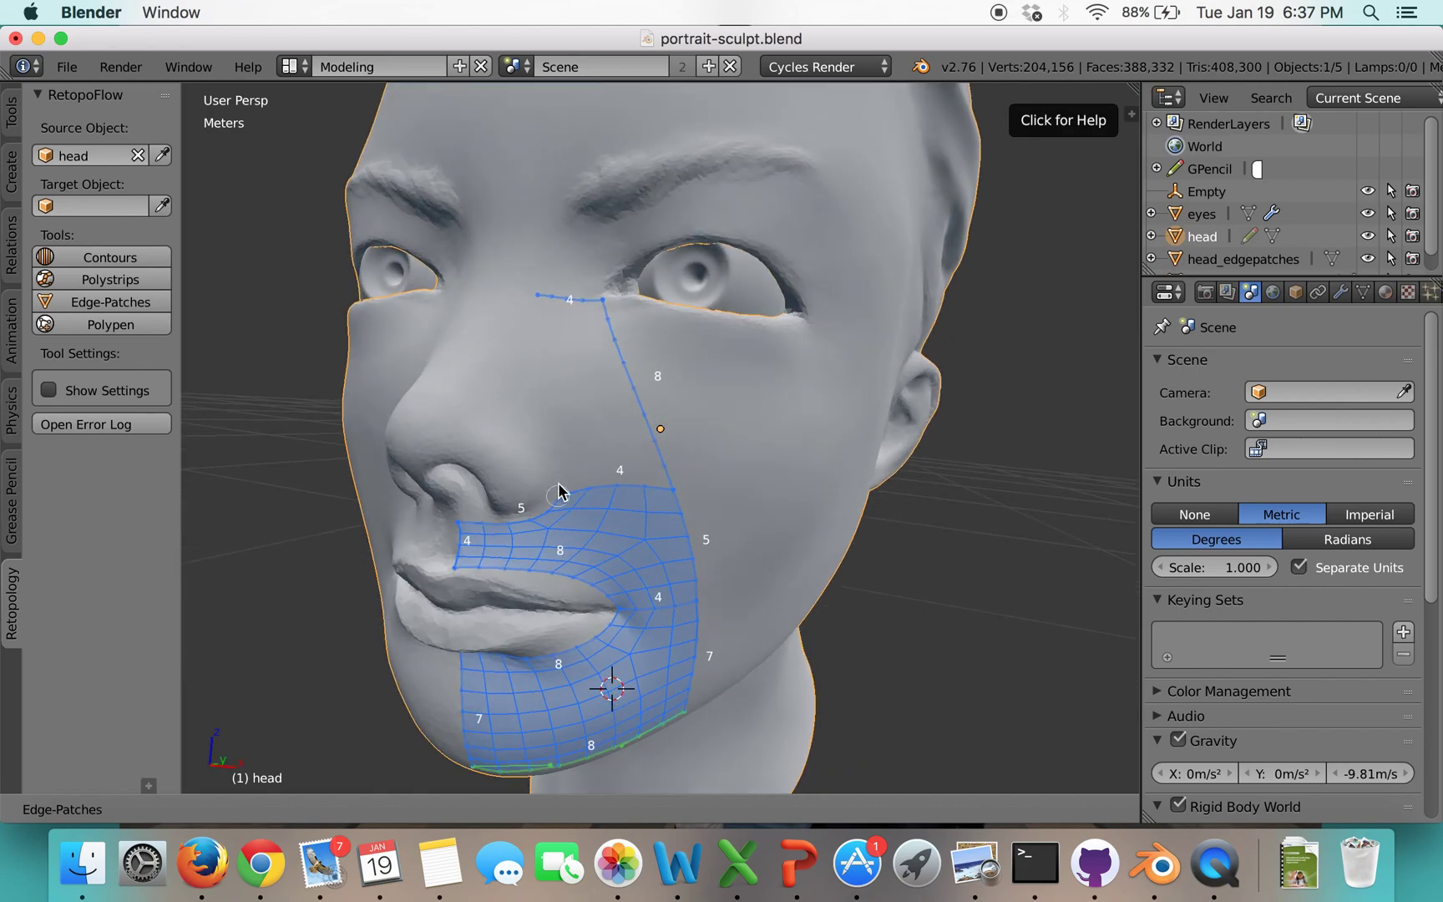
{"action": "mouse_move", "coordinate": [558, 492]}
{"action": "left_mouse_down"}
{"action": "mouse_move", "coordinate": [548, 447]}
{"action": "mouse_move", "coordinate": [488, 415]}
{"action": "left_mouse_up"}
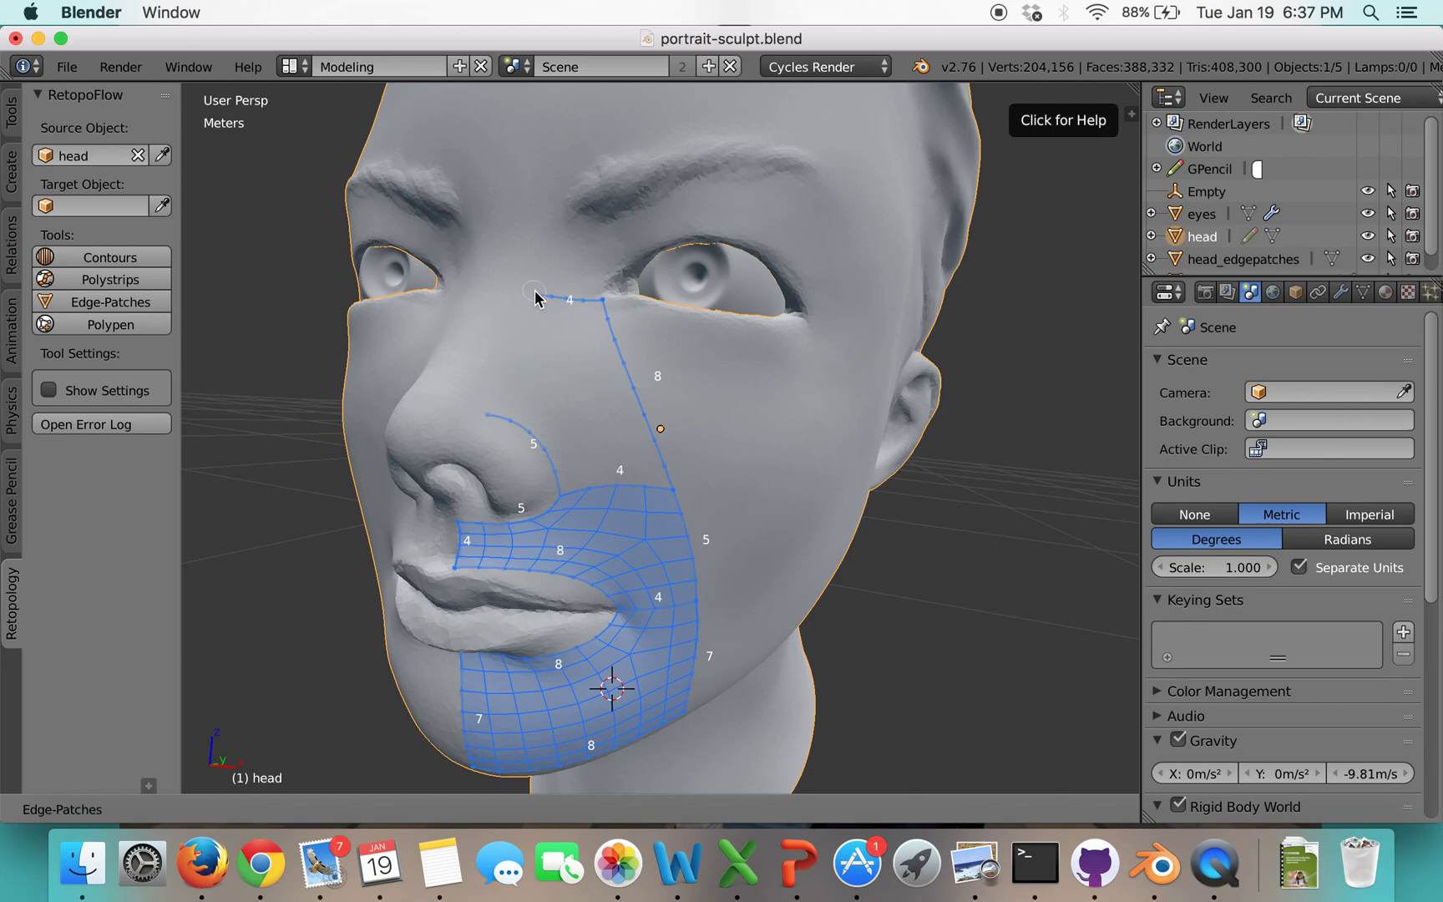
{"action": "left_click_drag", "start_coordinate": [537, 299], "coordinate": [489, 414]}
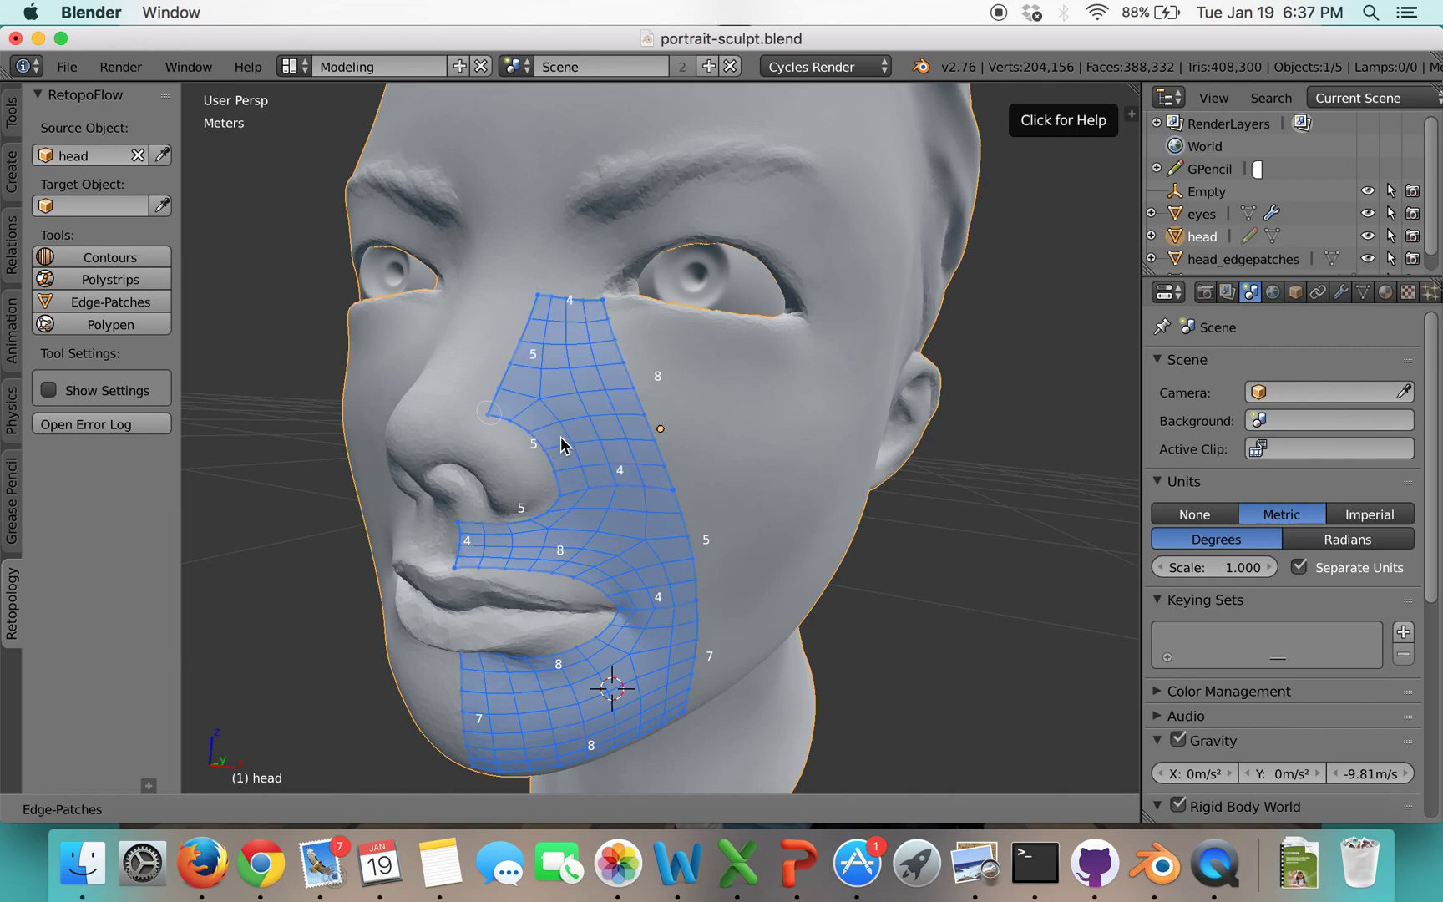
- Try different rotations and pole arrangements for the patch beside the nose
{"action": "middle_click_drag", "start_coordinate": [730, 440], "coordinate": [724, 429]}
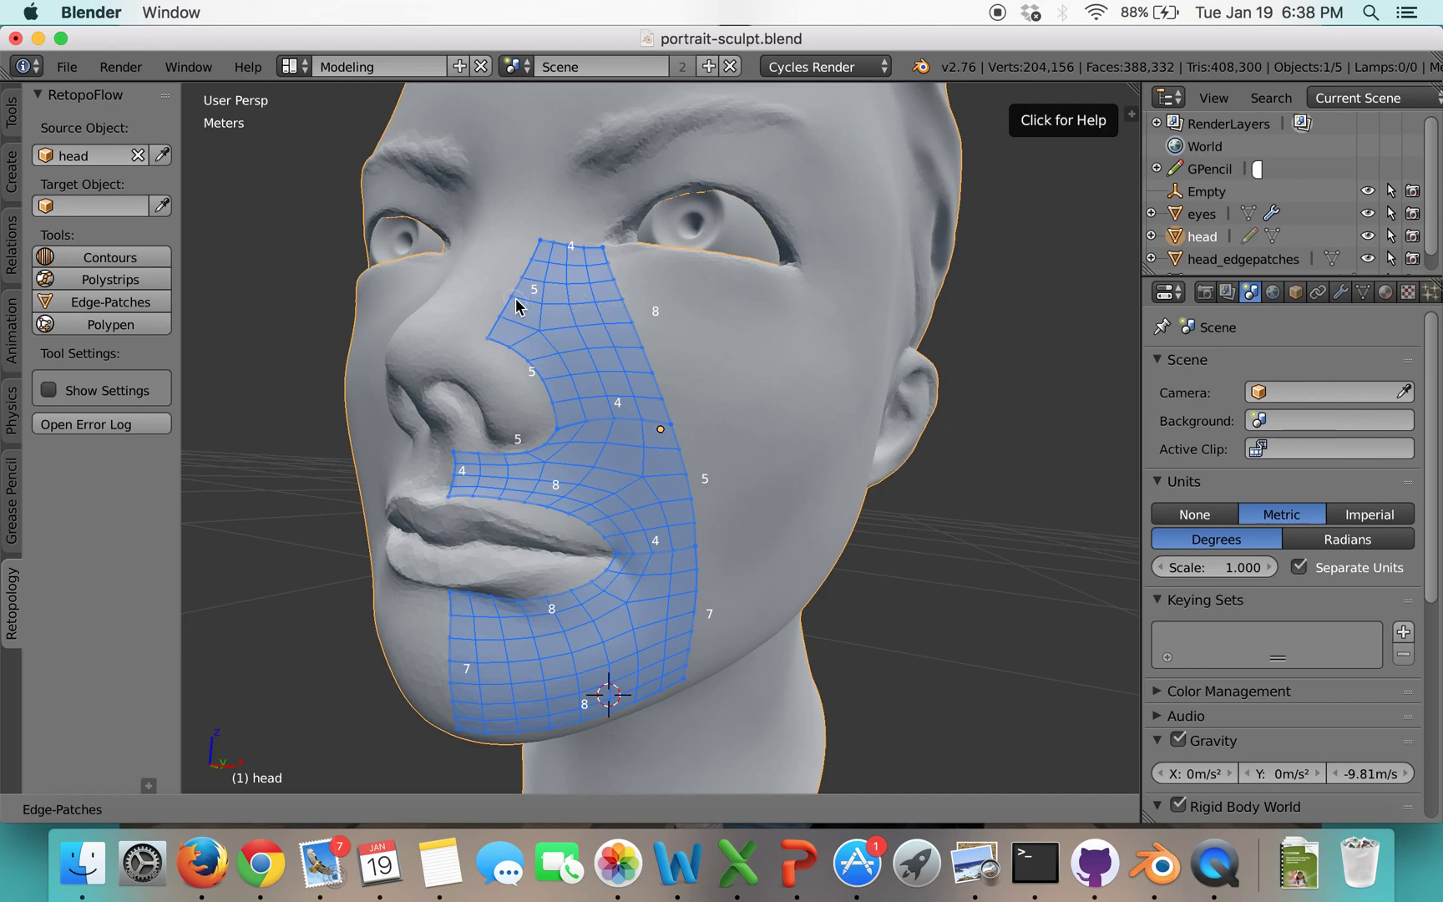
{"action": "left_click", "coordinate": [571, 316]}
{"action": "key", "text": "r"}
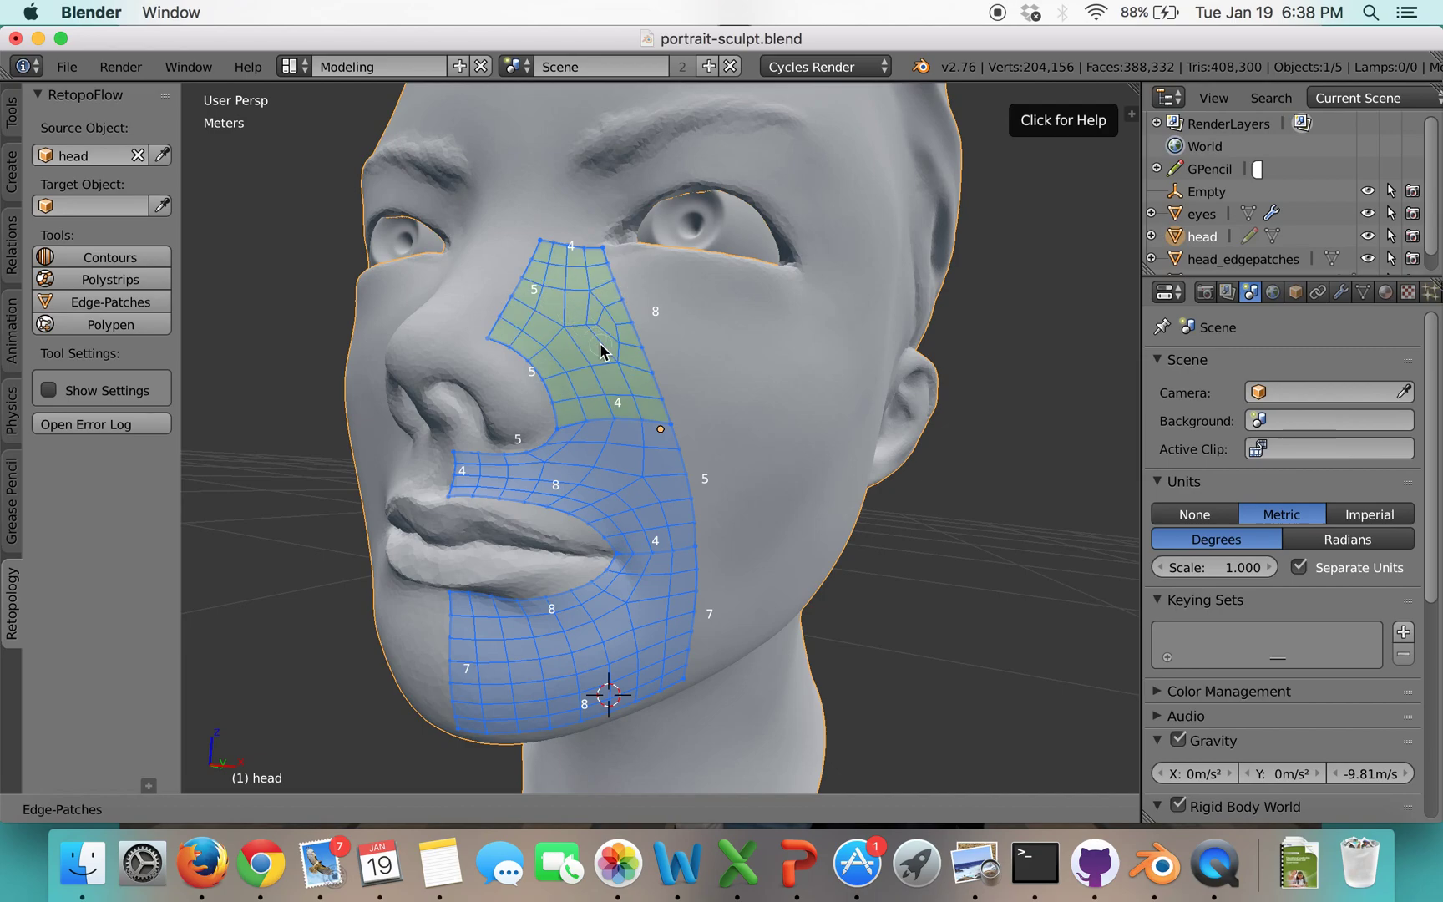
{"action": "scroll", "coordinate": [608, 354], "scroll_direction": "up", "scroll_amount": 1}
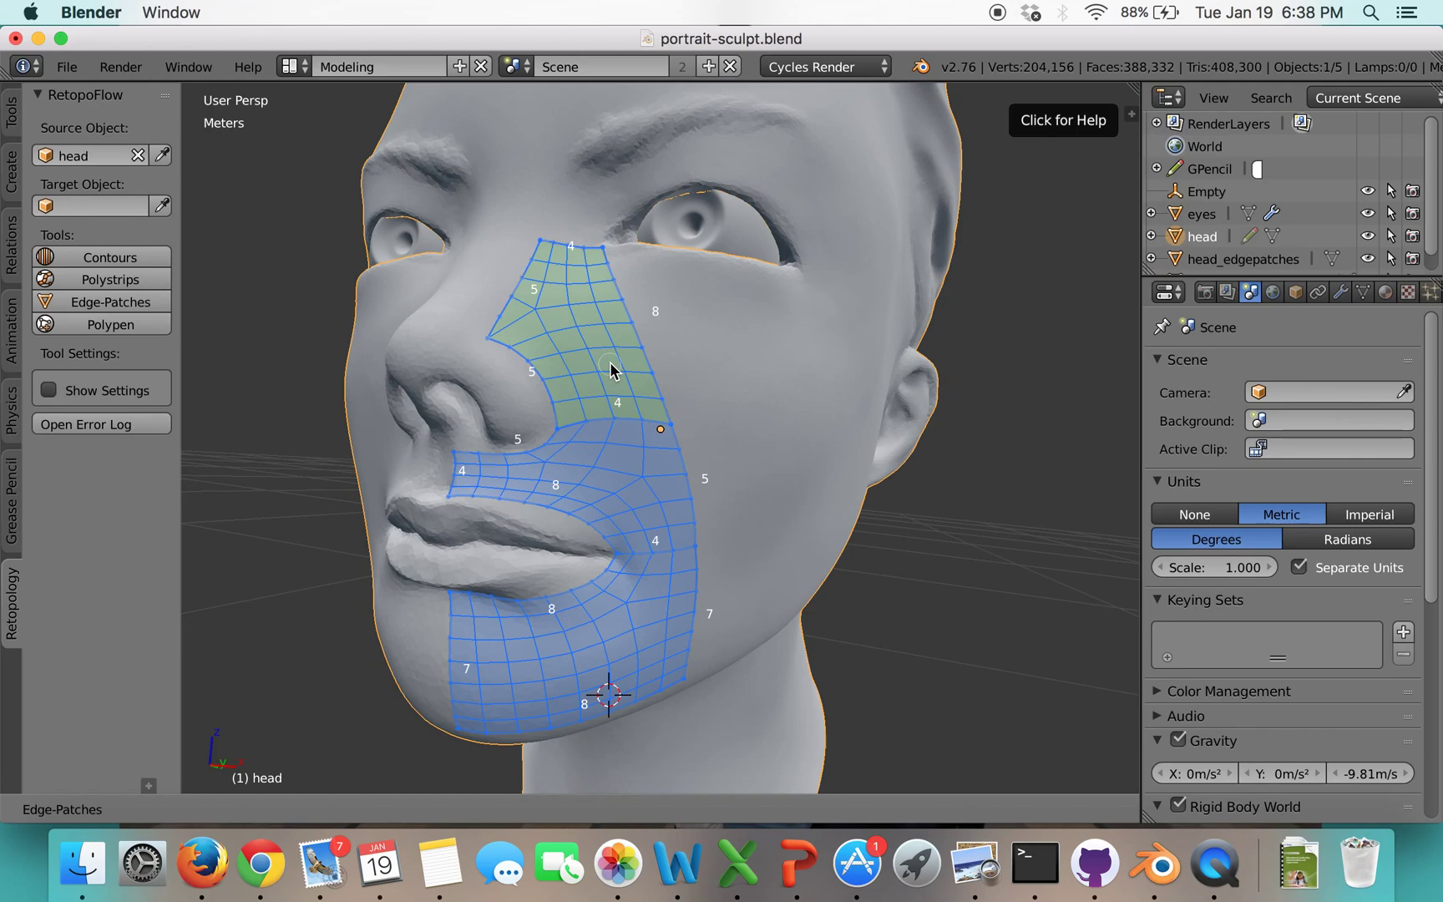
{"action": "scroll", "coordinate": [609, 362], "scroll_direction": "up", "scroll_amount": 1}
{"action": "scroll", "coordinate": [610, 361], "scroll_direction": "up", "scroll_amount": 1}
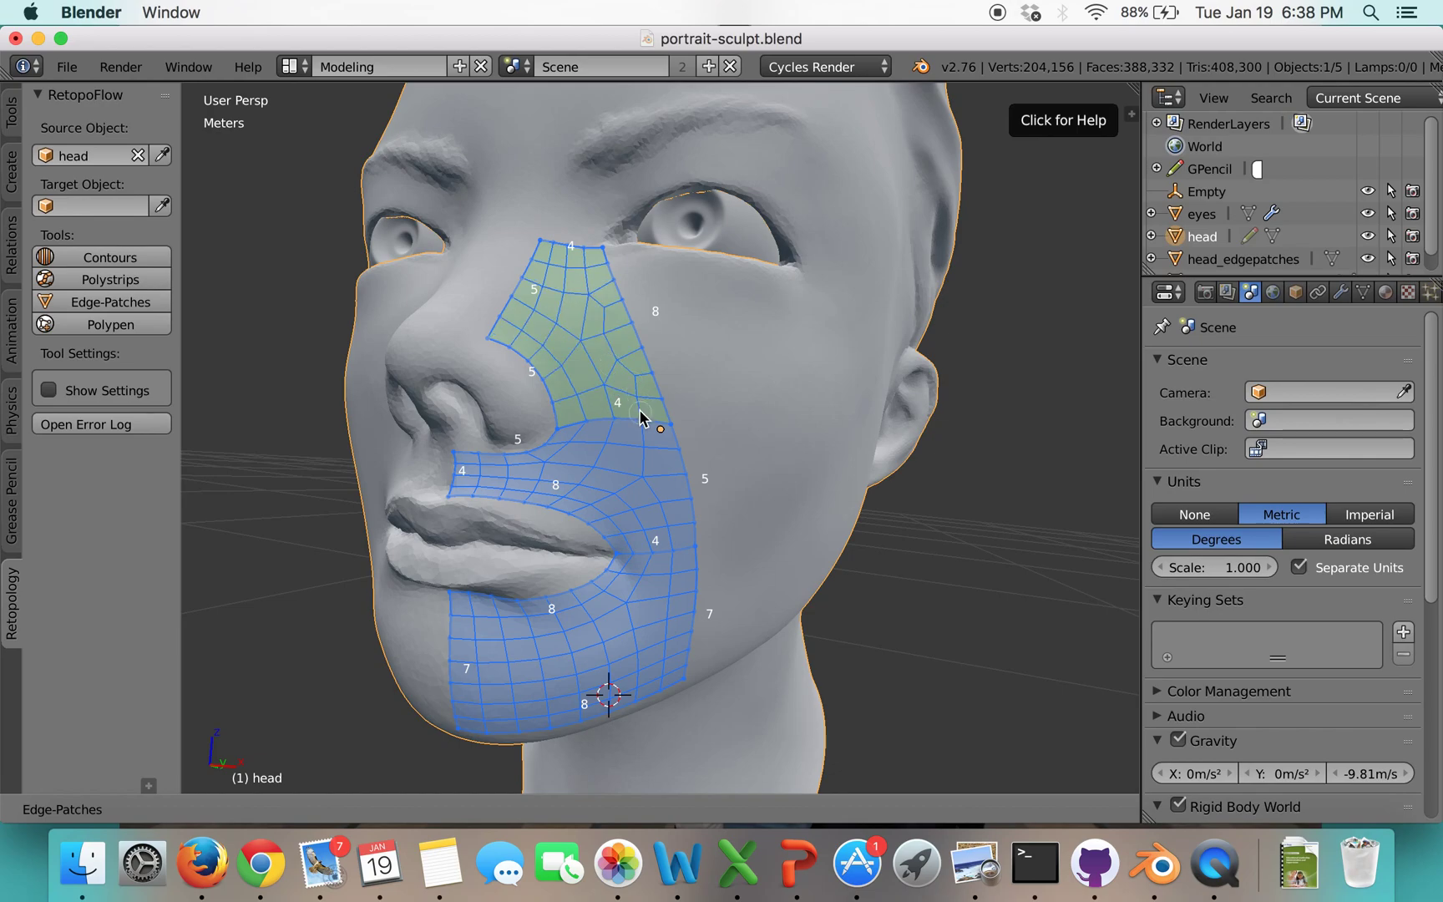
{"action": "scroll", "coordinate": [627, 371], "scroll_direction": "up", "scroll_amount": 1}
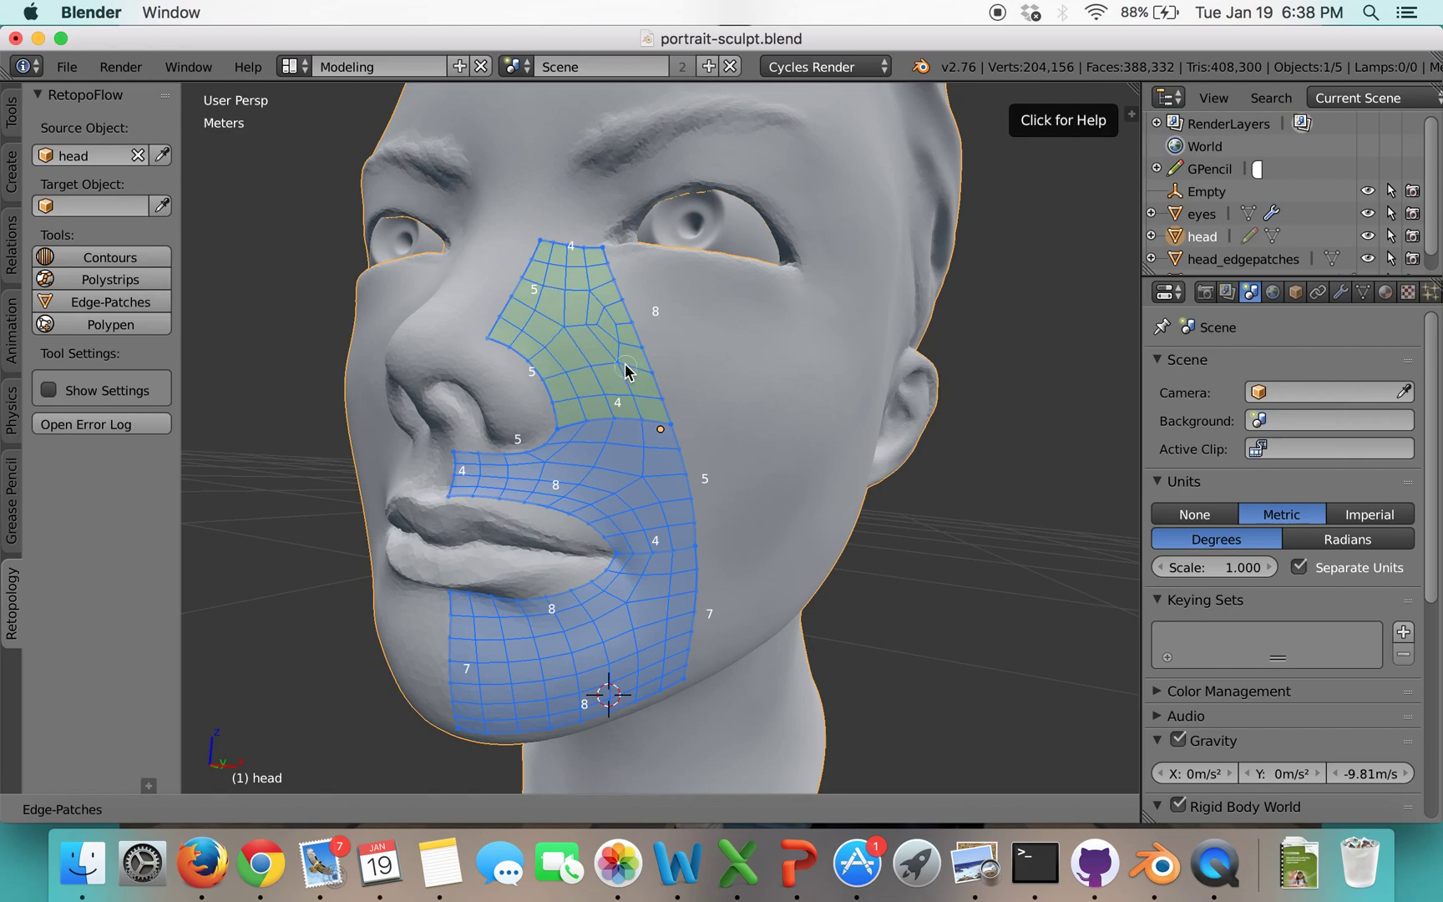
{"action": "scroll", "coordinate": [626, 371], "scroll_direction": "up", "scroll_amount": 1}
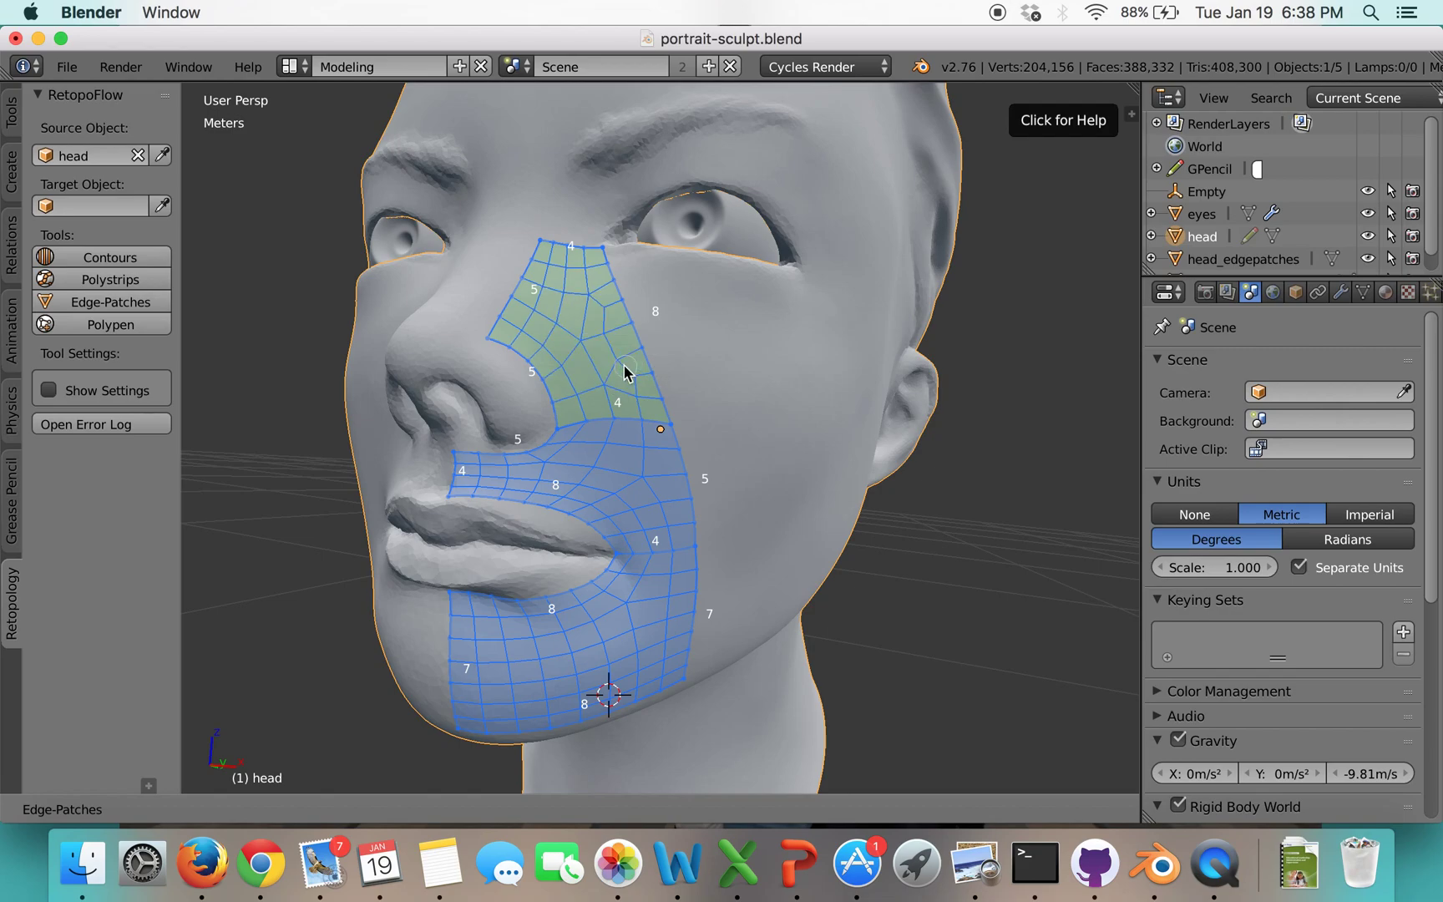
{"action": "key", "text": "r"}
- Set the nostril-to-cheek edge to 3 segments, the cheek edge beside the mouth to 6, and the nostril wing edge to 4
{"action": "right_click", "coordinate": [624, 419]}
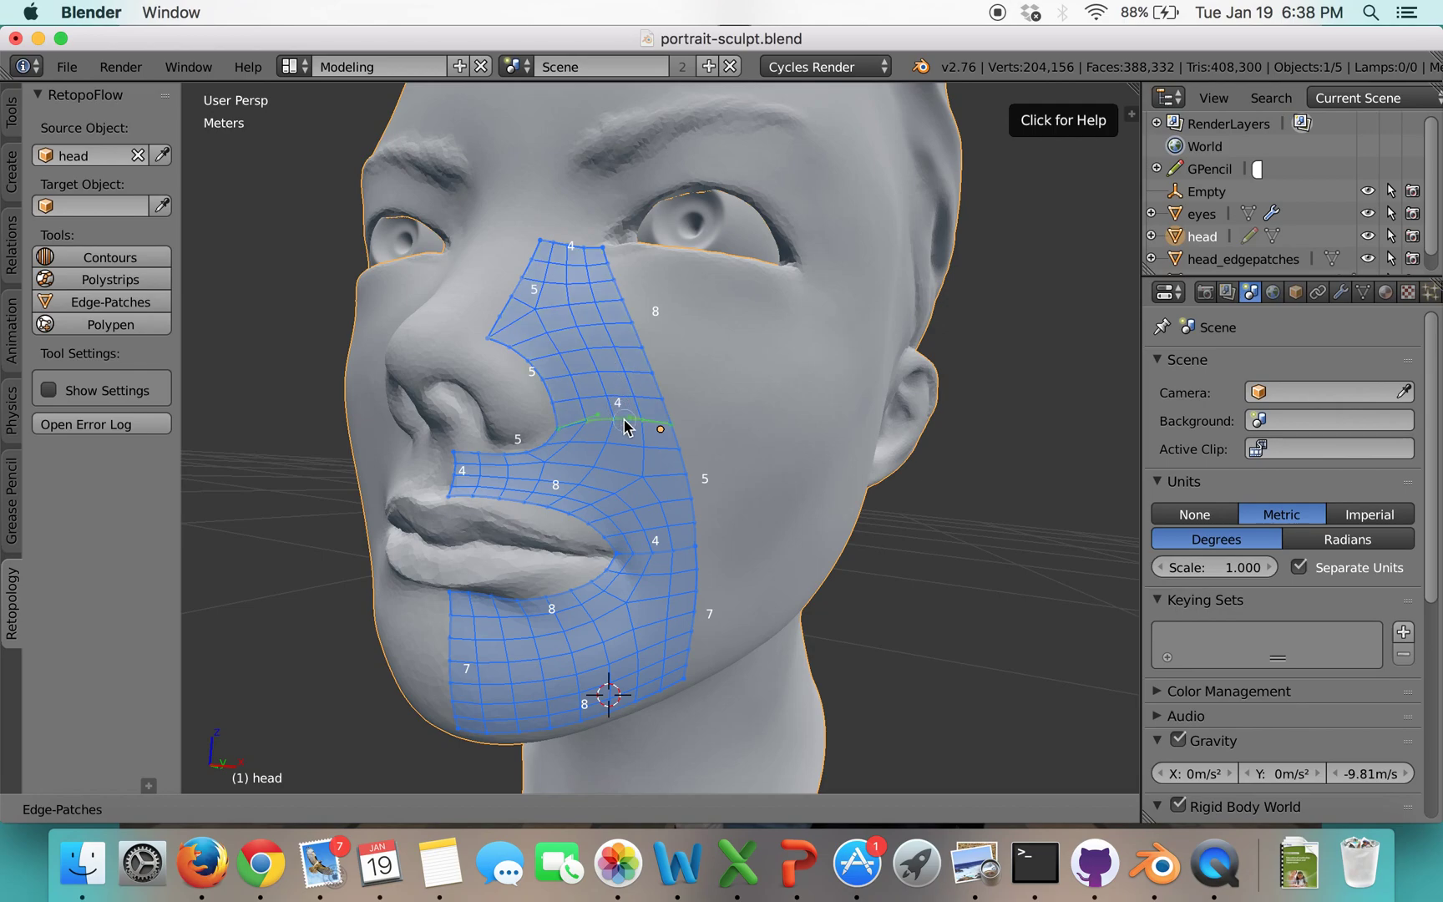
{"action": "scroll", "coordinate": [627, 426], "scroll_direction": "down", "scroll_amount": 1}
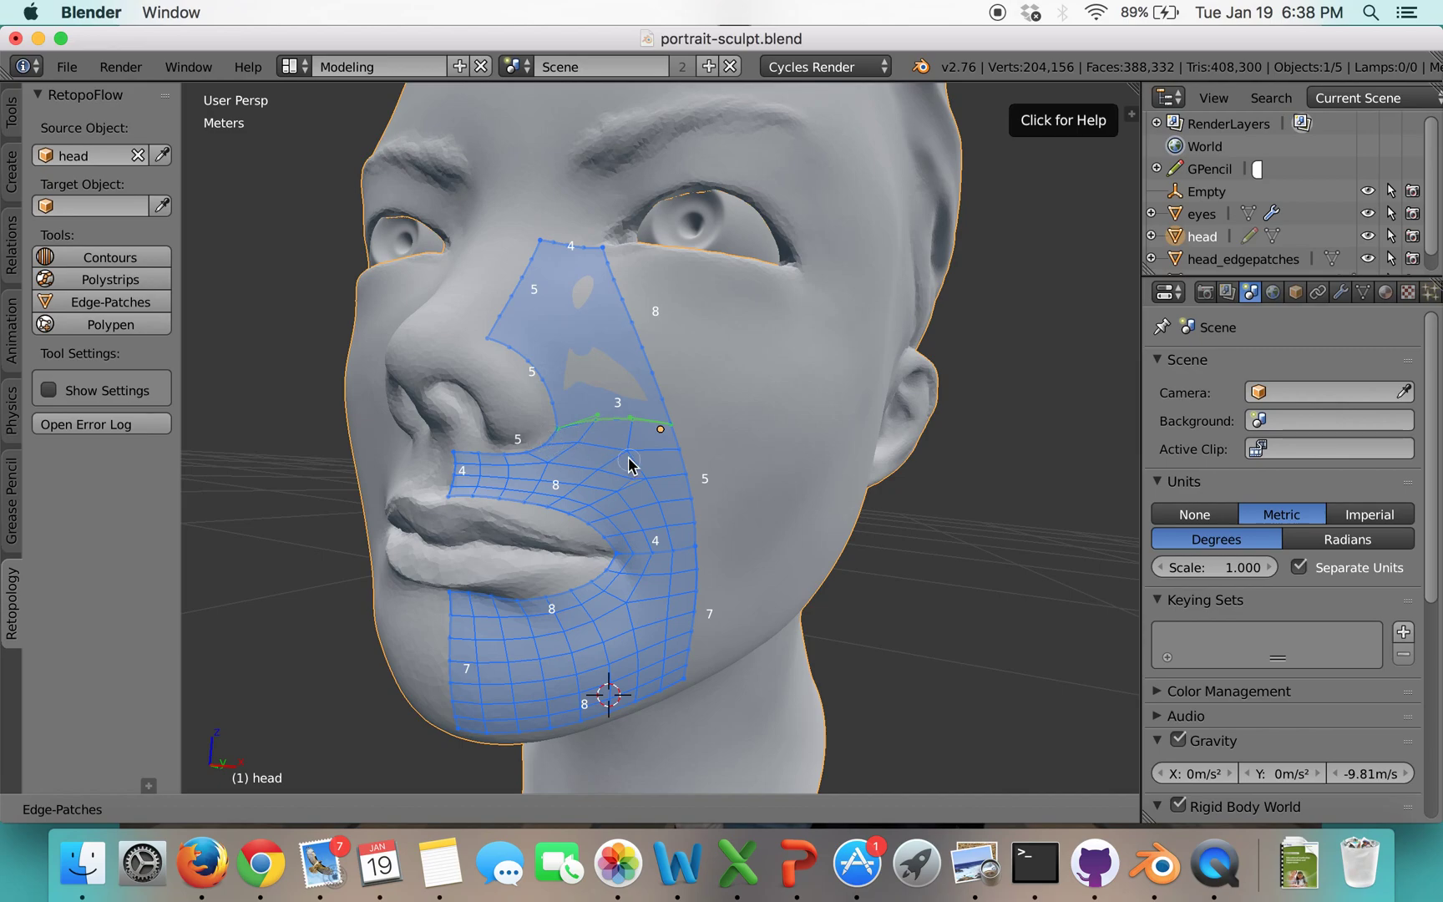
{"action": "left_click", "coordinate": [706, 483]}
{"action": "scroll", "coordinate": [709, 483], "scroll_direction": "up", "scroll_amount": 1, "text": "shift"}
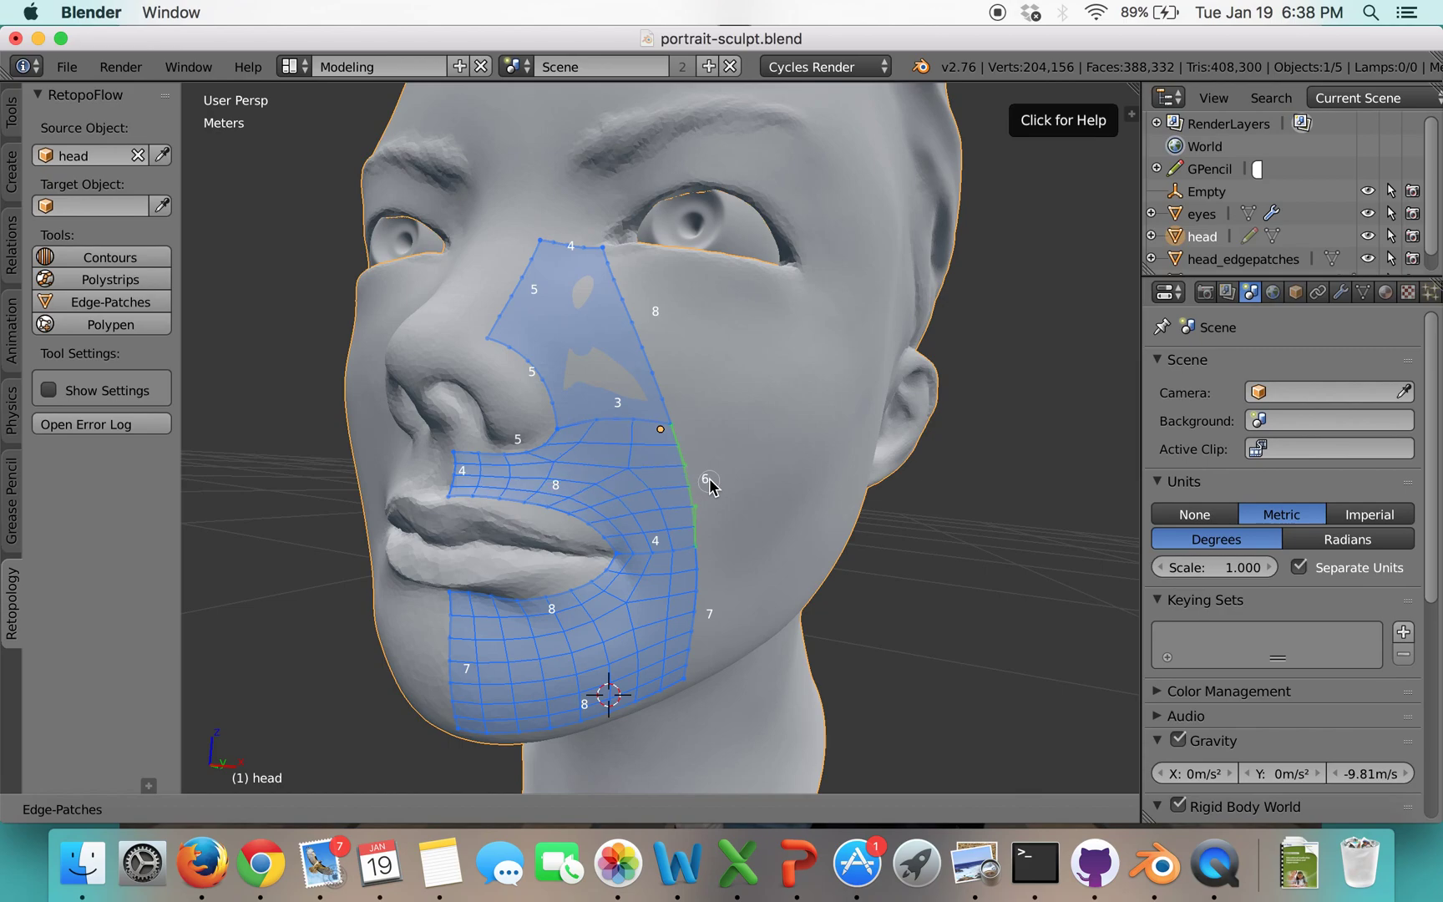
{"action": "left_click", "coordinate": [551, 392]}
{"action": "scroll", "coordinate": [551, 393], "scroll_direction": "down", "scroll_amount": 1, "text": "ctrl"}
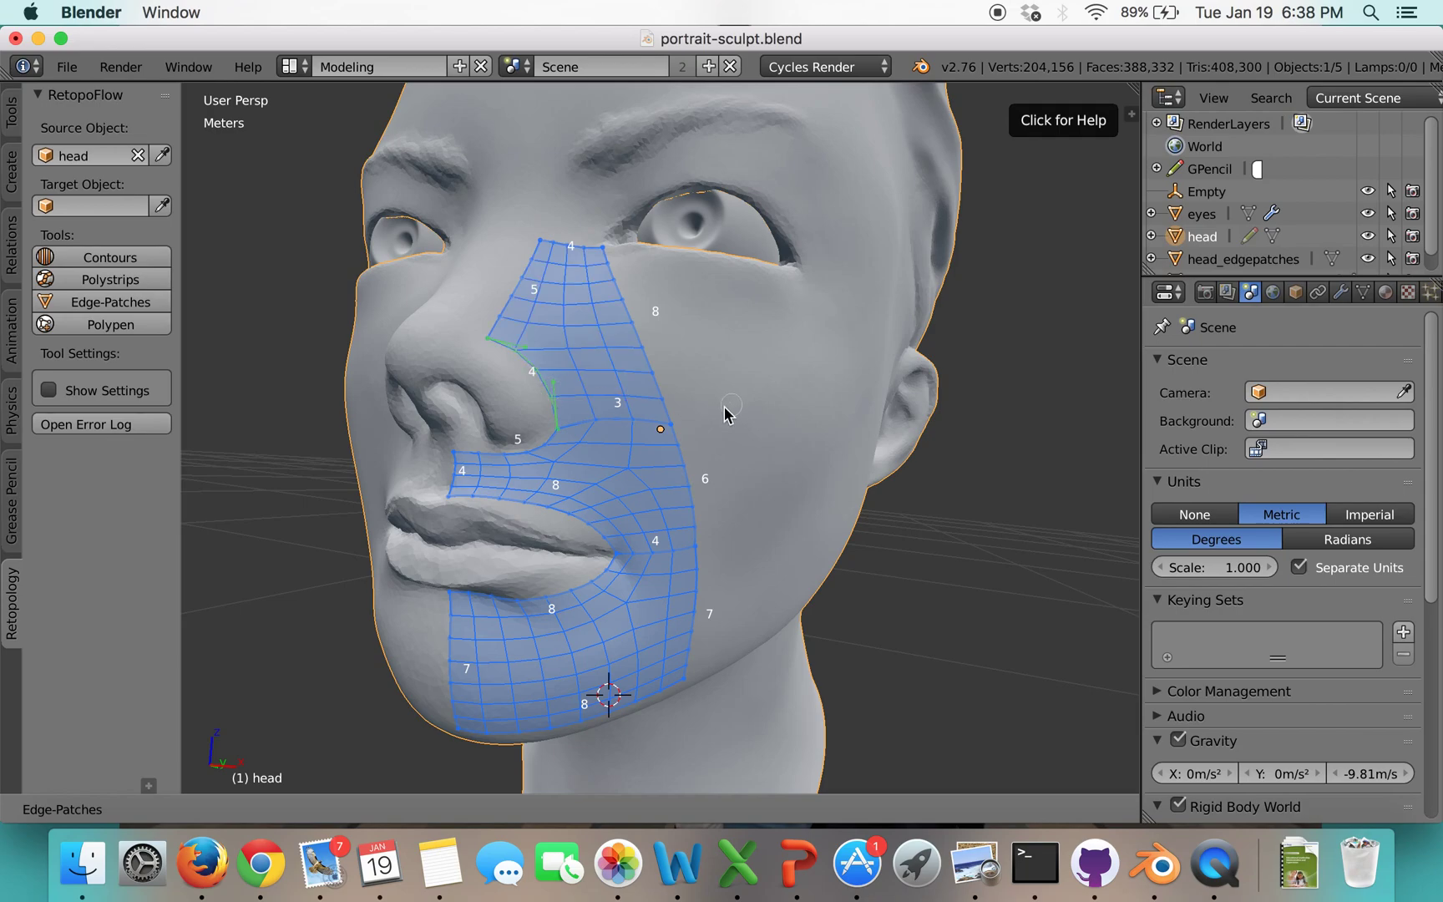
- Set the edge along the side of the nose to 6 segments
{"action": "middle_click_drag", "start_coordinate": [704, 416], "coordinate": [700, 418]}
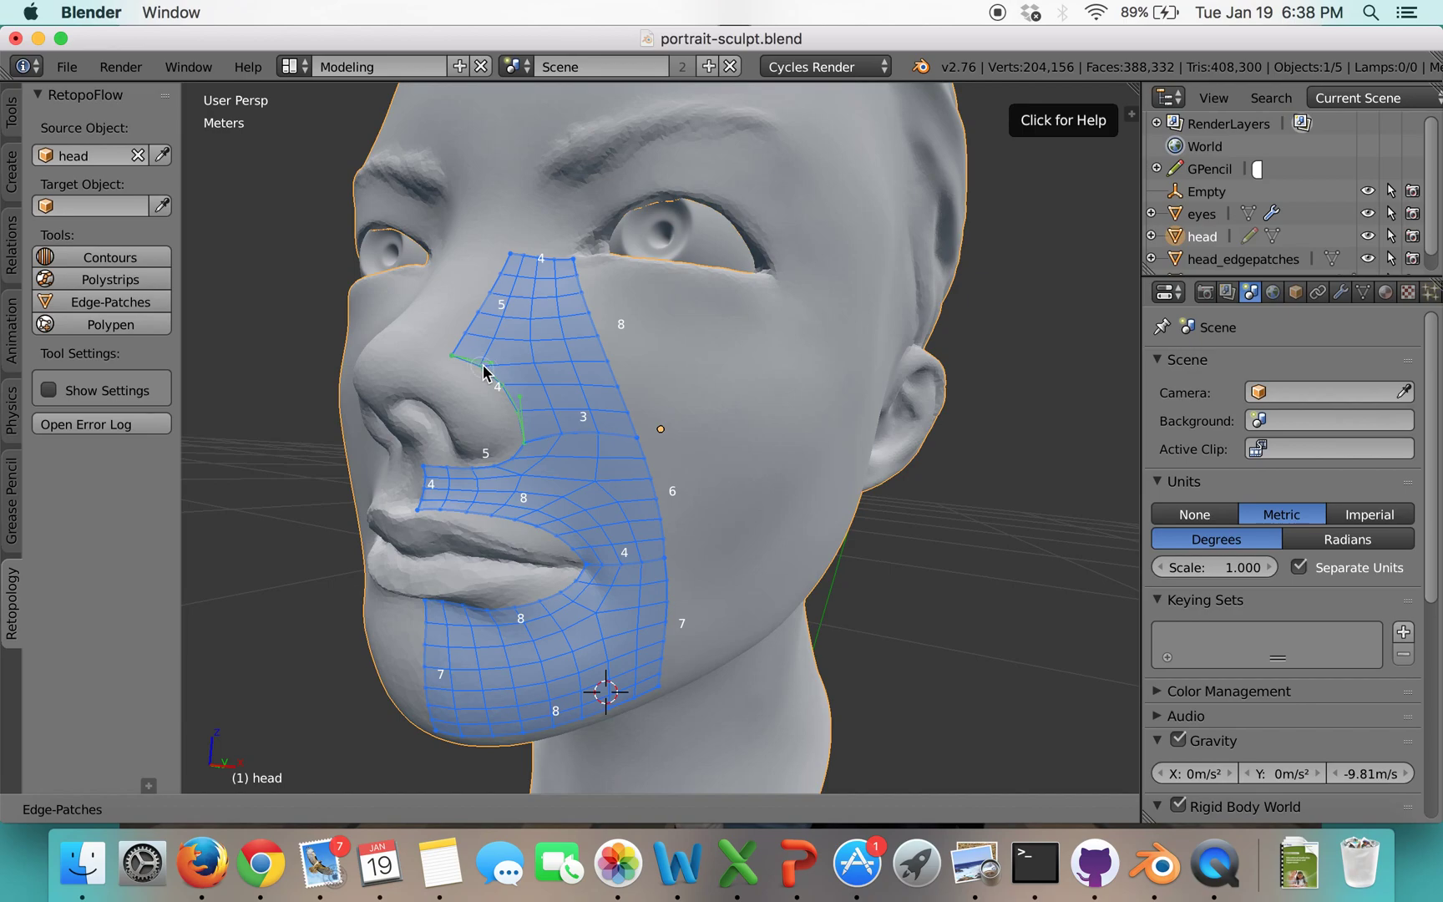
{"action": "right_click", "coordinate": [489, 297]}
{"action": "scroll", "coordinate": [556, 325], "scroll_direction": "up", "scroll_amount": 1, "text": "ctrl"}
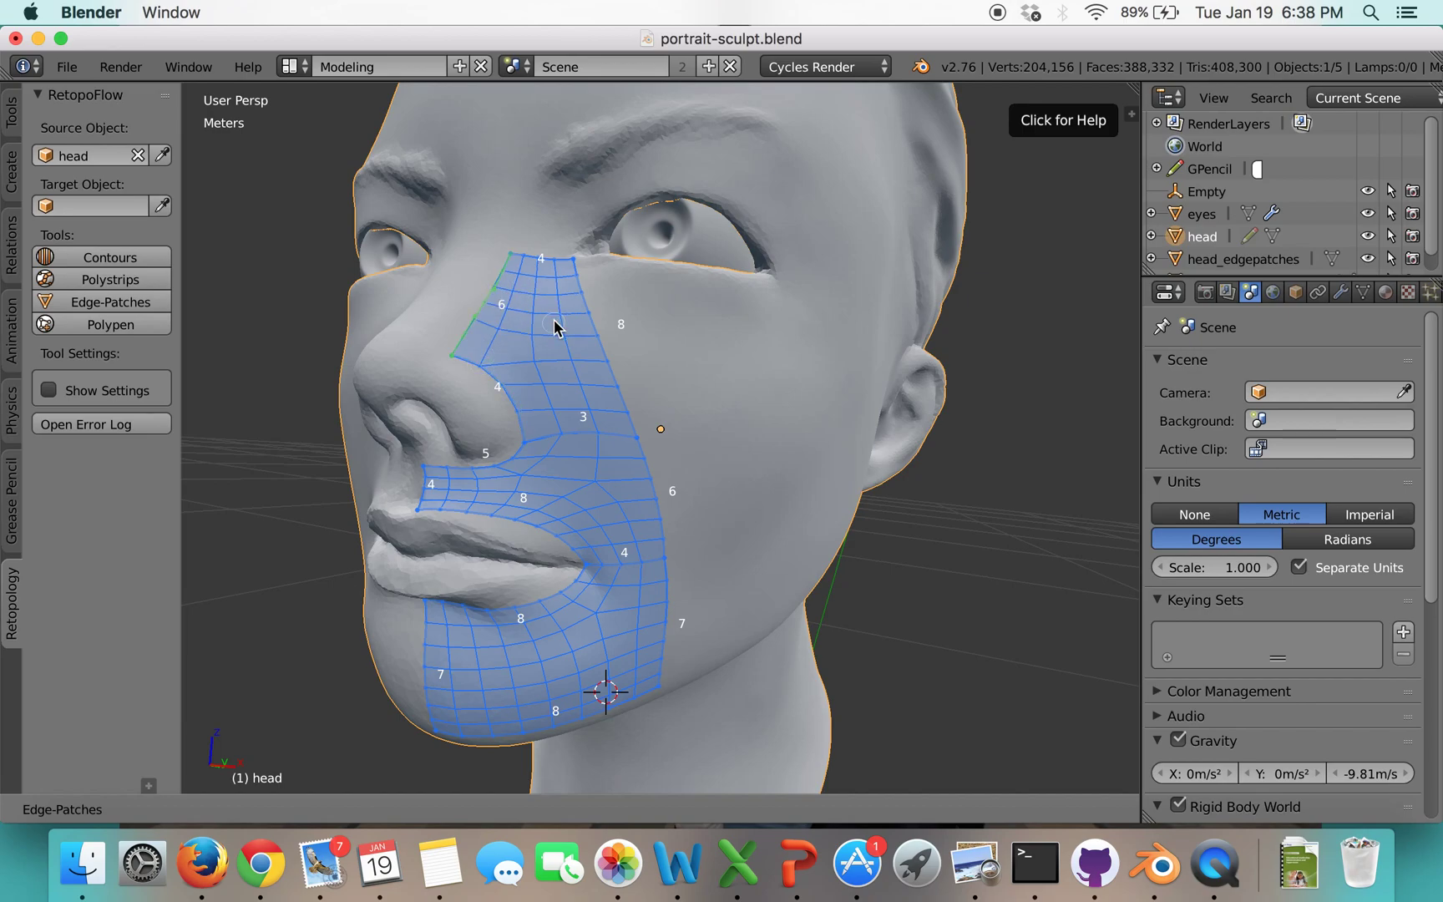
- Set the edge along the side of the nose to 4 segments and the cheek-side edge of that patch to 5
{"action": "scroll", "coordinate": [556, 325], "scroll_direction": "down", "scroll_amount": 2, "text": "ctrl"}
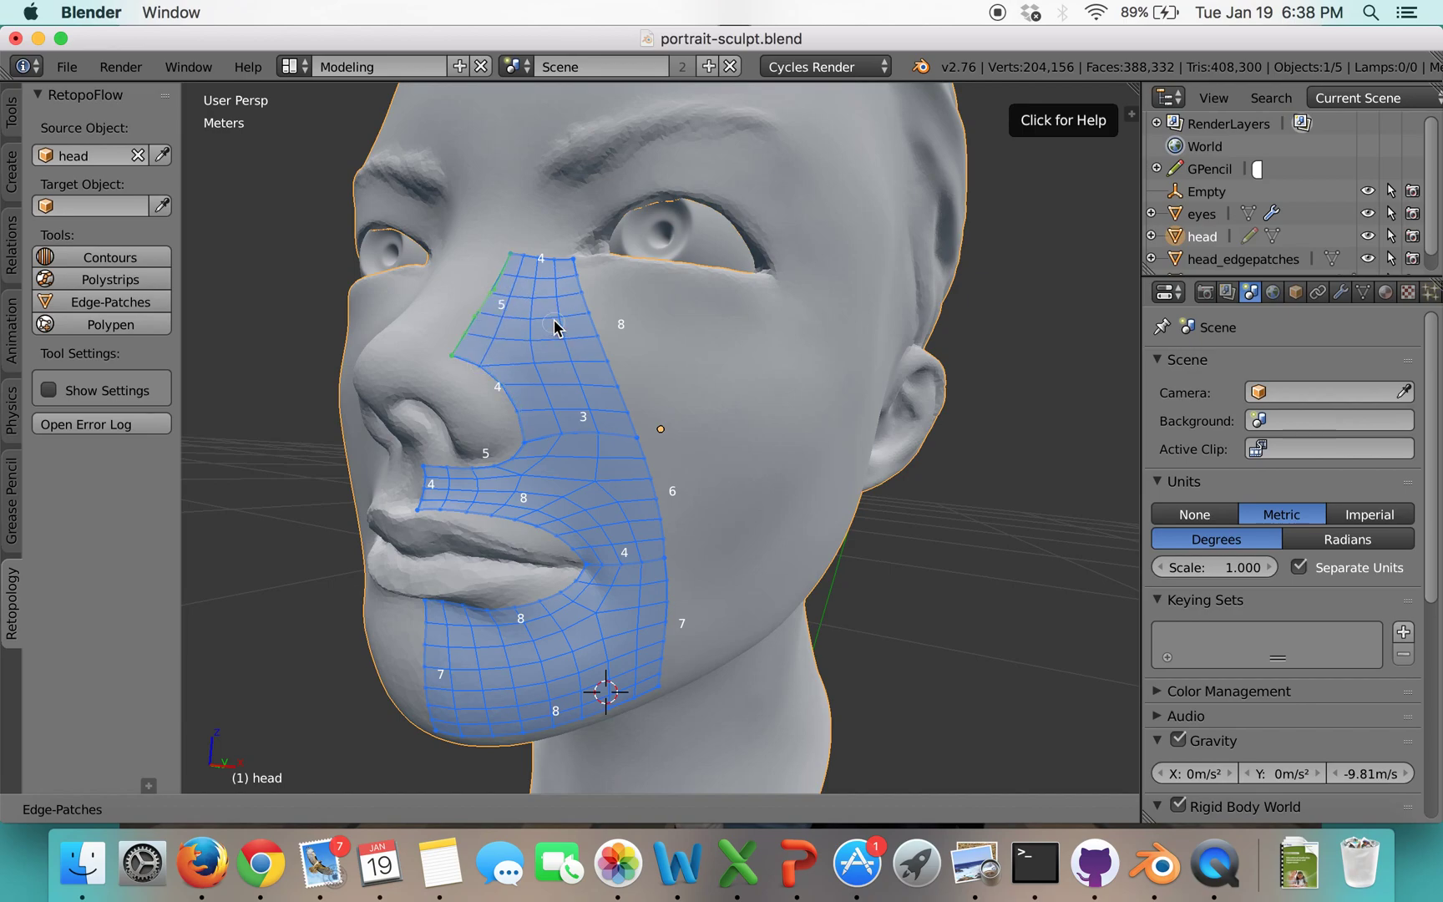
{"action": "right_click", "coordinate": [607, 338]}
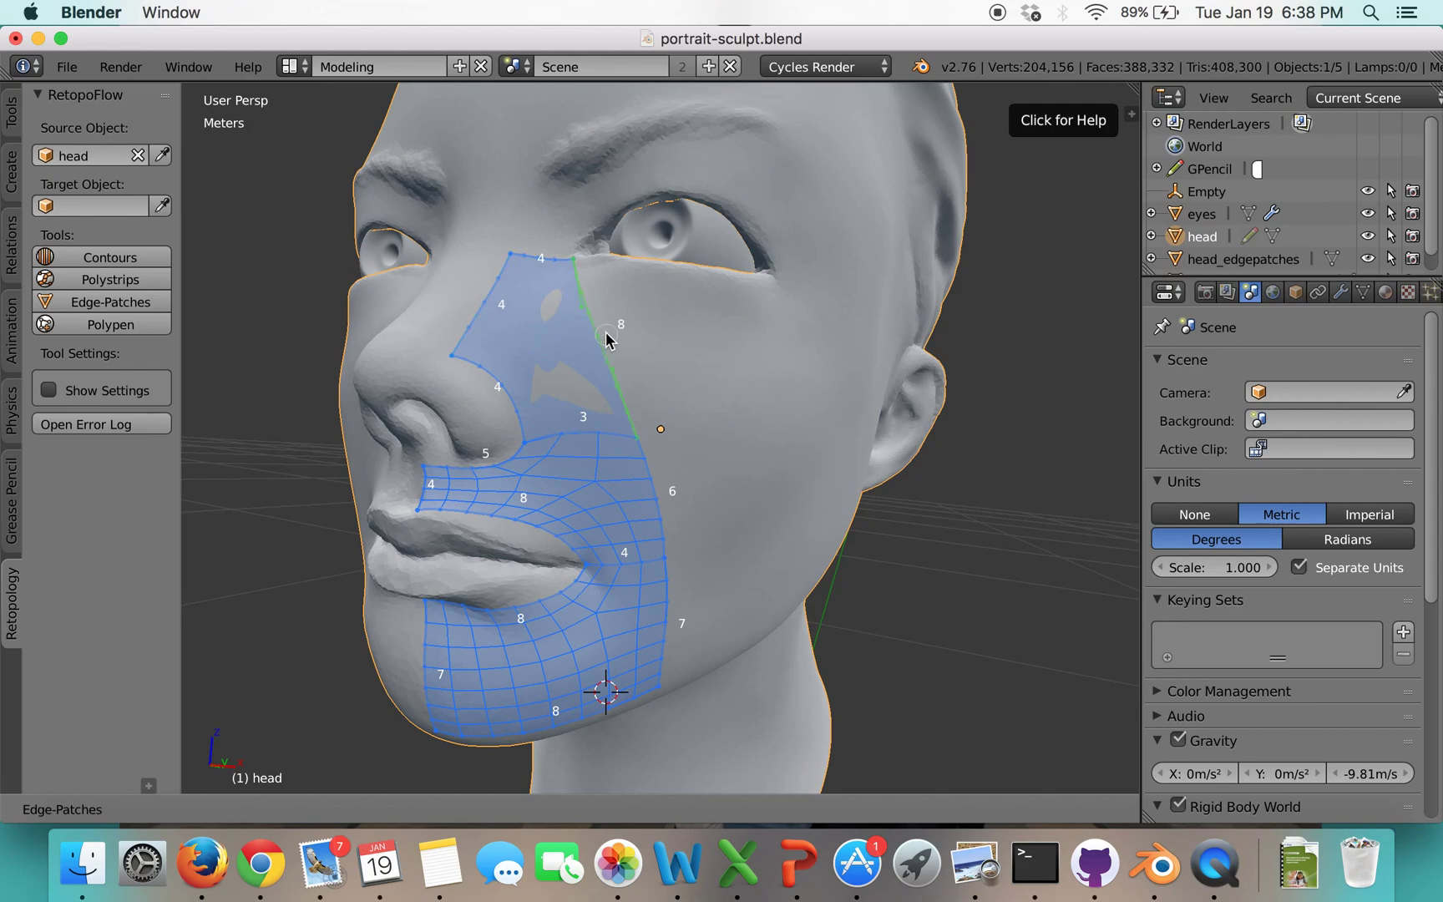
{"action": "scroll", "coordinate": [607, 339], "scroll_direction": "up", "scroll_amount": 2, "text": "ctrl"}
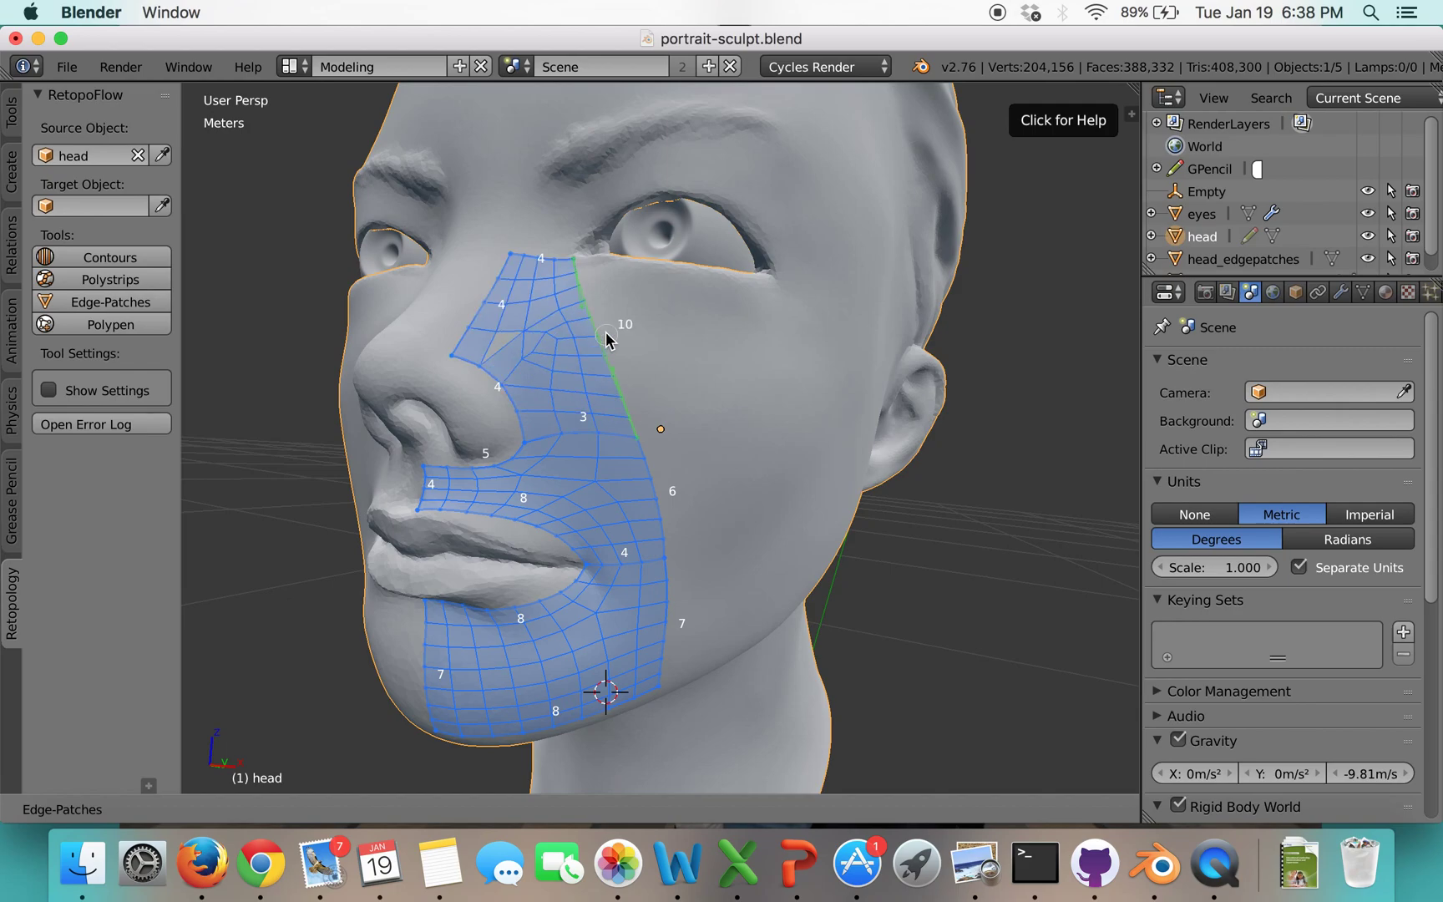
{"action": "scroll", "coordinate": [607, 339], "scroll_direction": "down", "scroll_amount": 4, "text": "ctrl"}
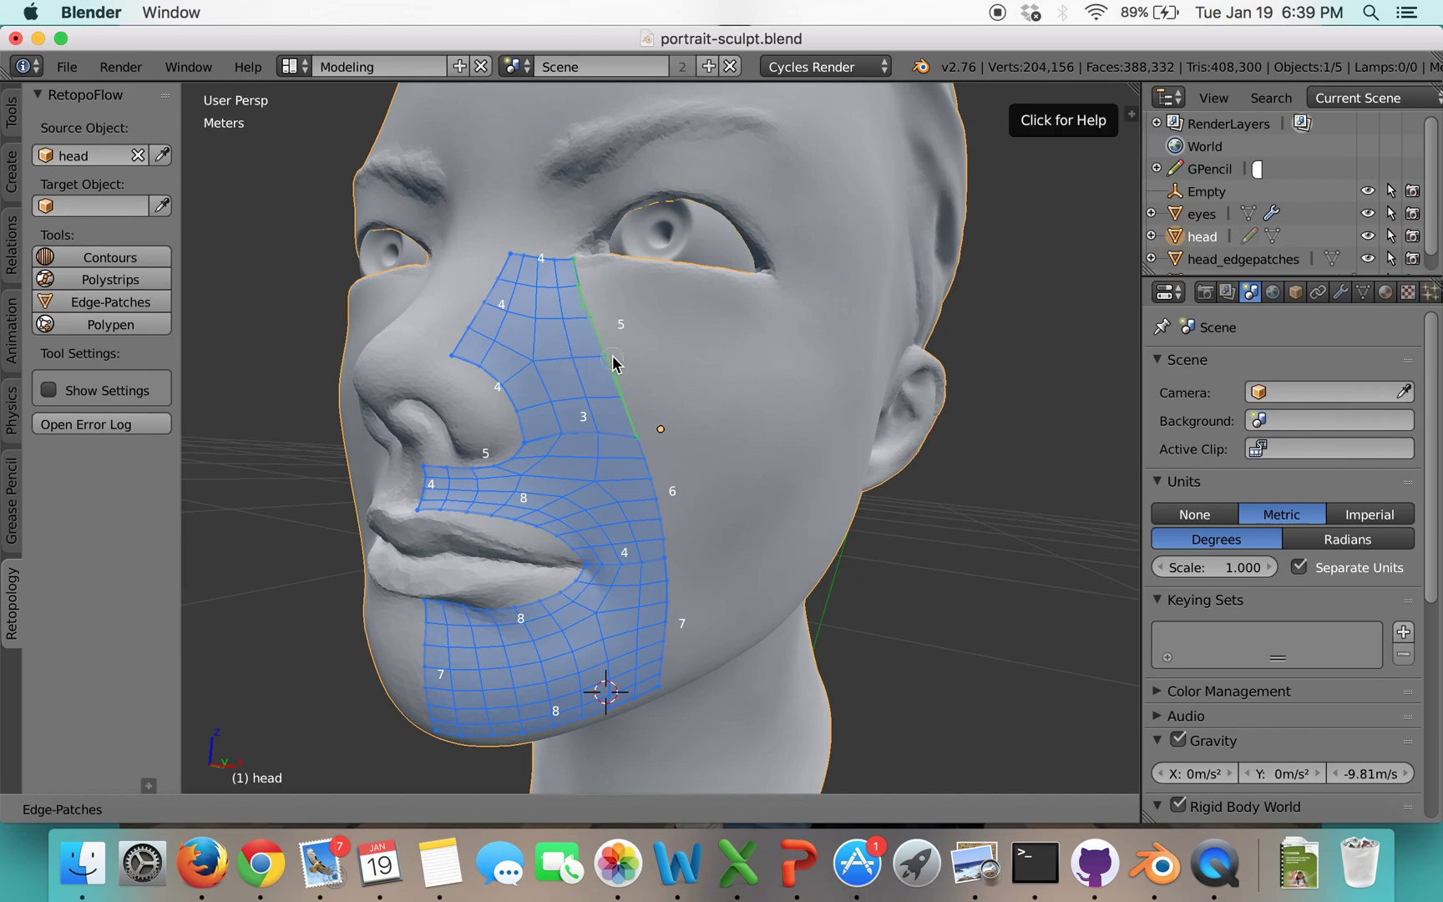
{"action": "scroll", "coordinate": [613, 361], "scroll_direction": "up", "scroll_amount": 1, "text": "ctrl"}
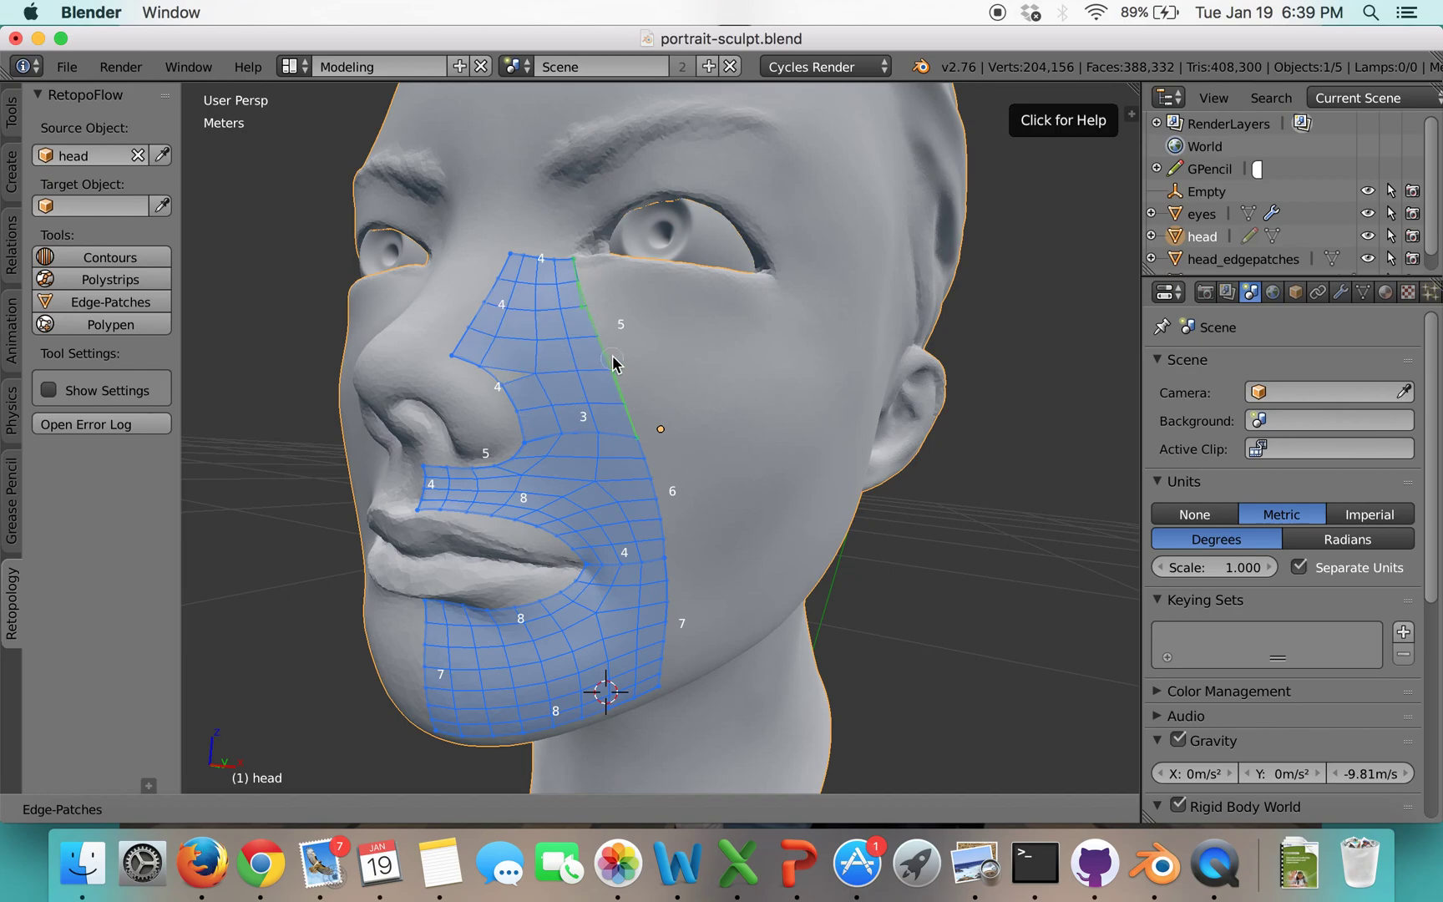
{"action": "scroll", "coordinate": [613, 362], "scroll_direction": "down", "scroll_amount": 1, "text": "ctrl"}
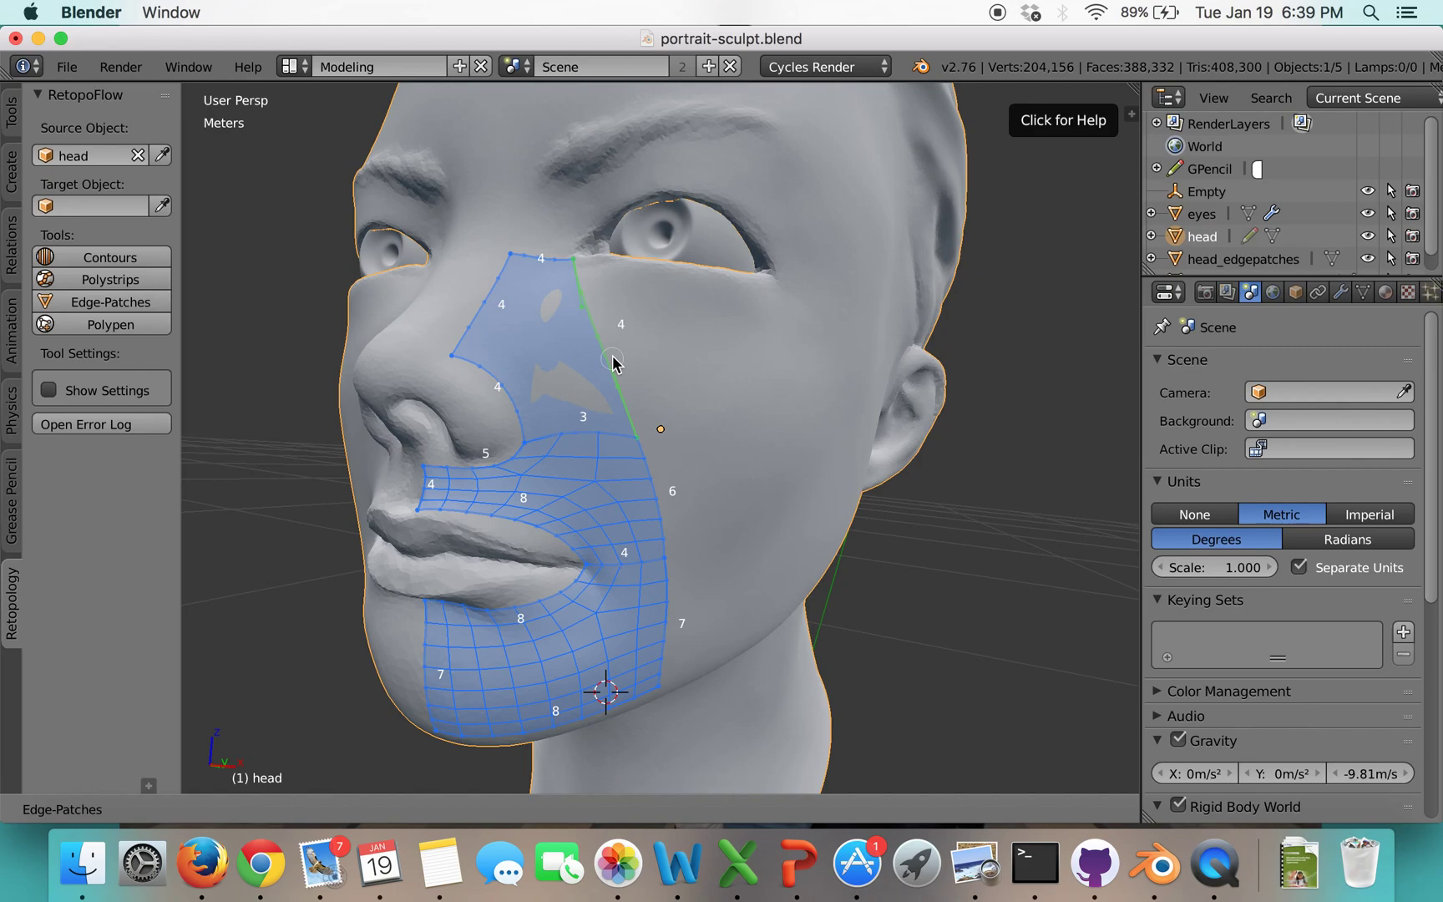
{"action": "scroll", "coordinate": [609, 350], "scroll_direction": "up", "scroll_amount": 1, "text": "ctrl"}
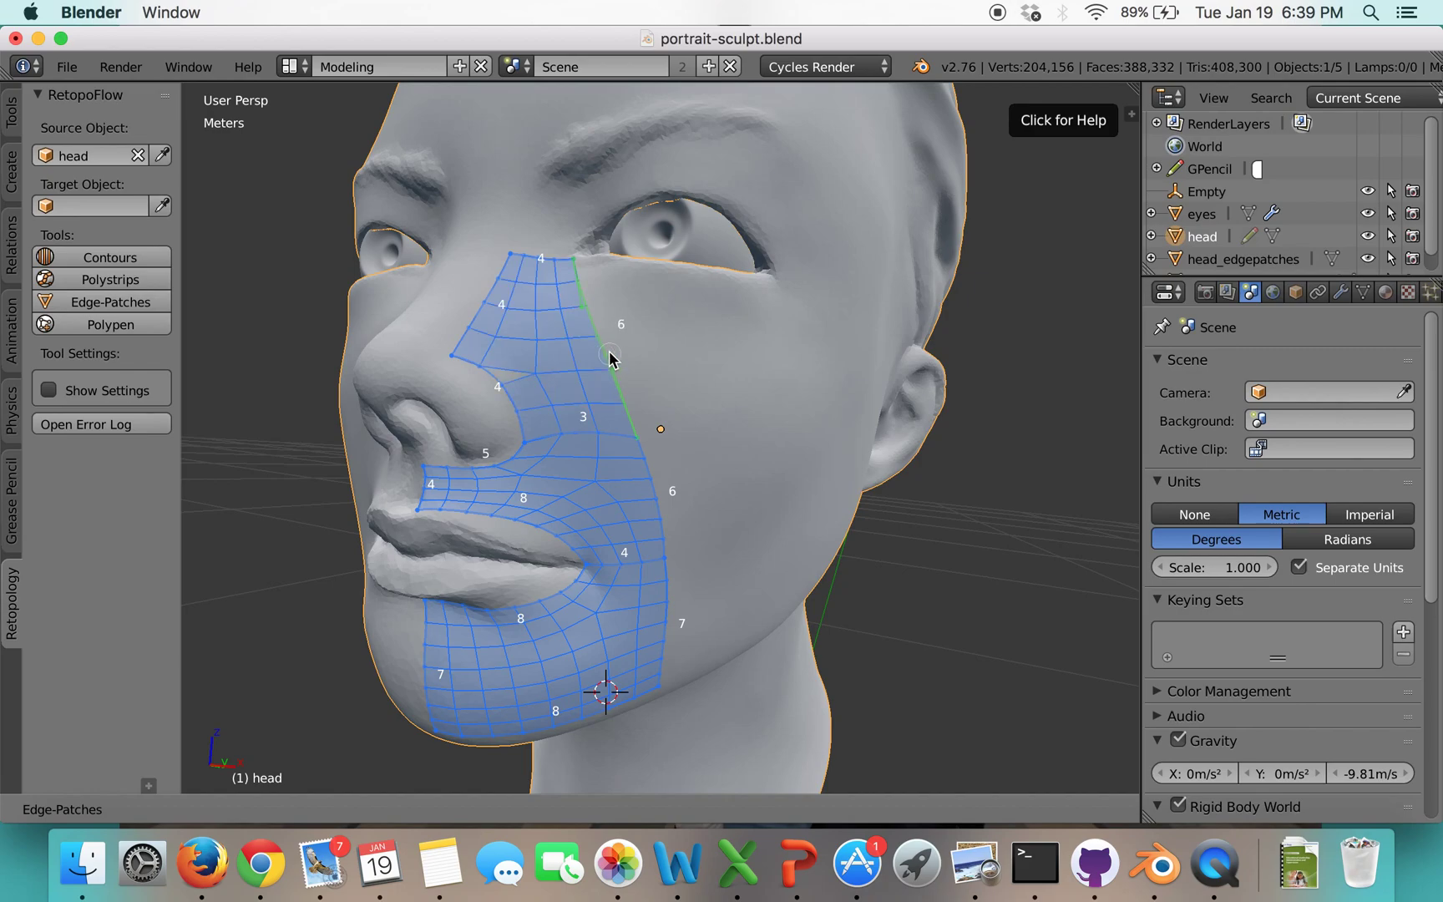
- Select the patch beside the nose and rotate its quad layout to reposition the pole
{"action": "left_click", "coordinate": [568, 362]}
{"action": "key", "text": "r"}
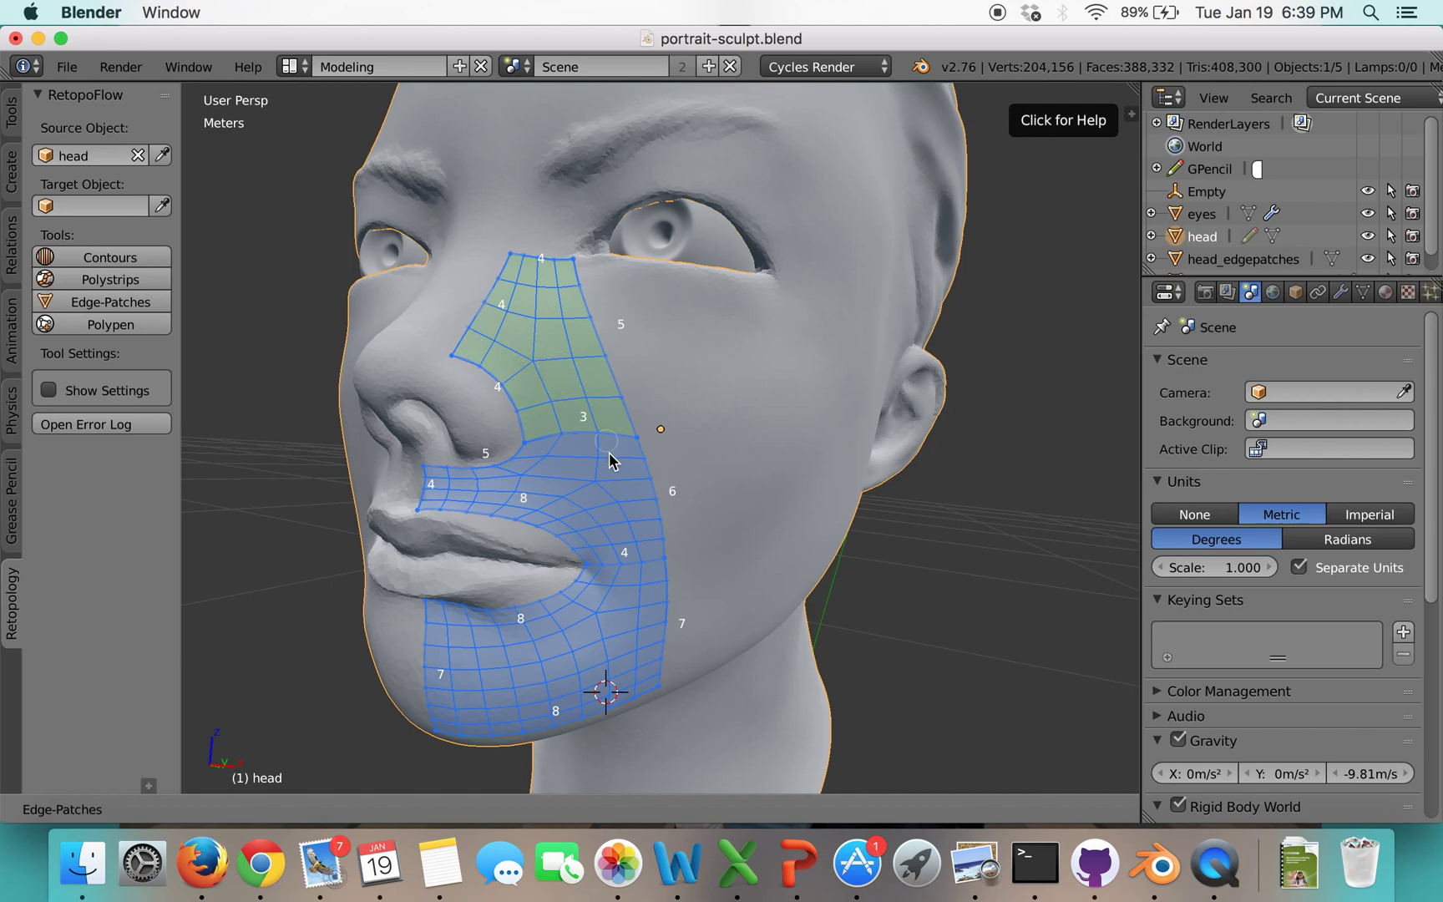
{"action": "middle_click_drag", "start_coordinate": [600, 446], "coordinate": [596, 444]}
{"action": "scroll", "coordinate": [597, 451], "scroll_direction": "left", "scroll_amount": 2}
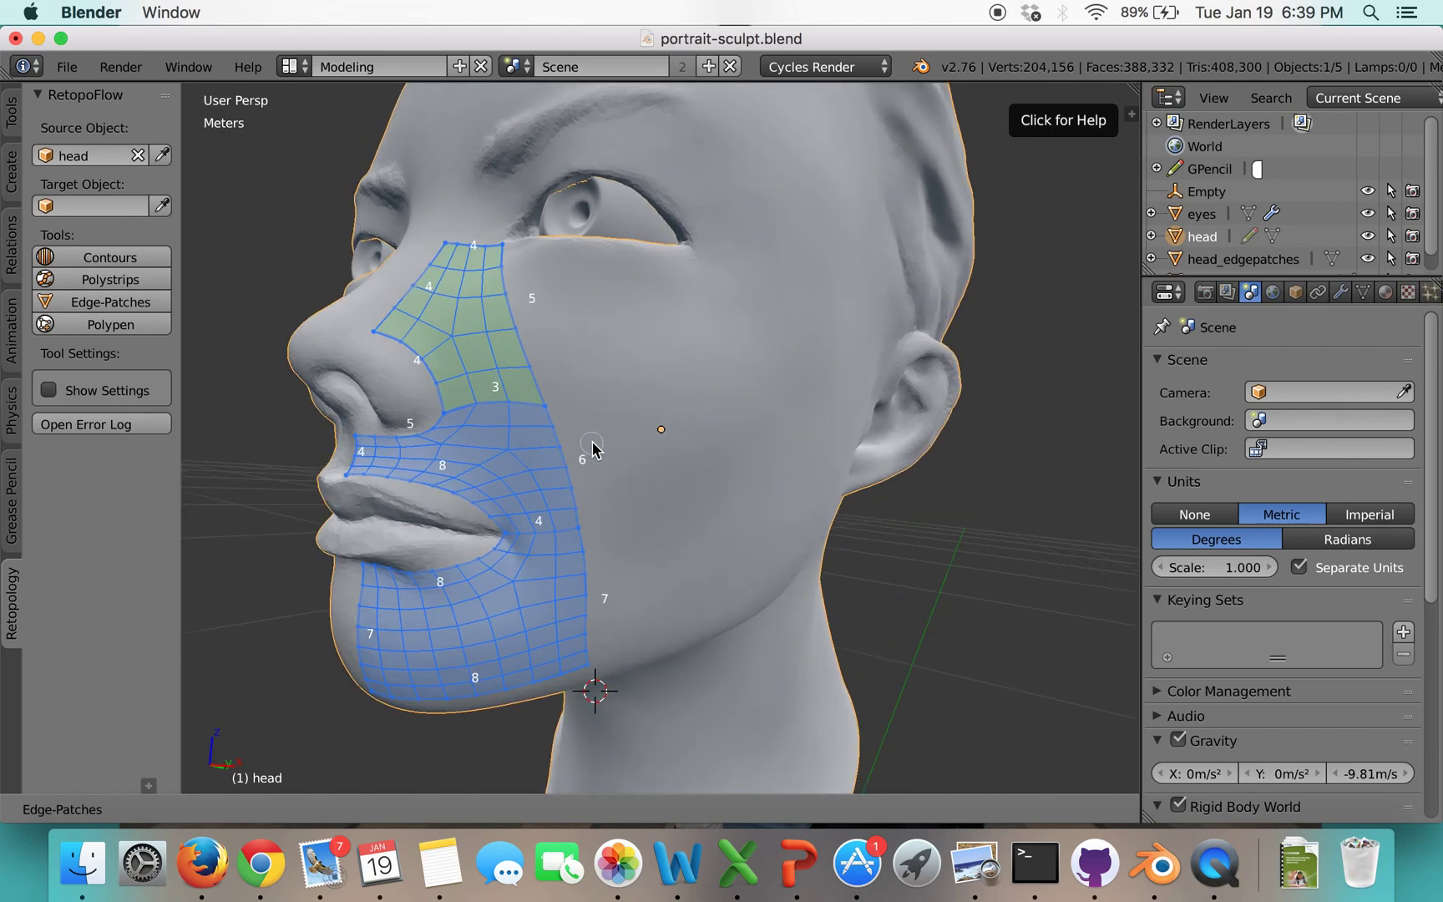
{"action": "scroll", "coordinate": [602, 449], "scroll_direction": "right", "scroll_amount": 5}
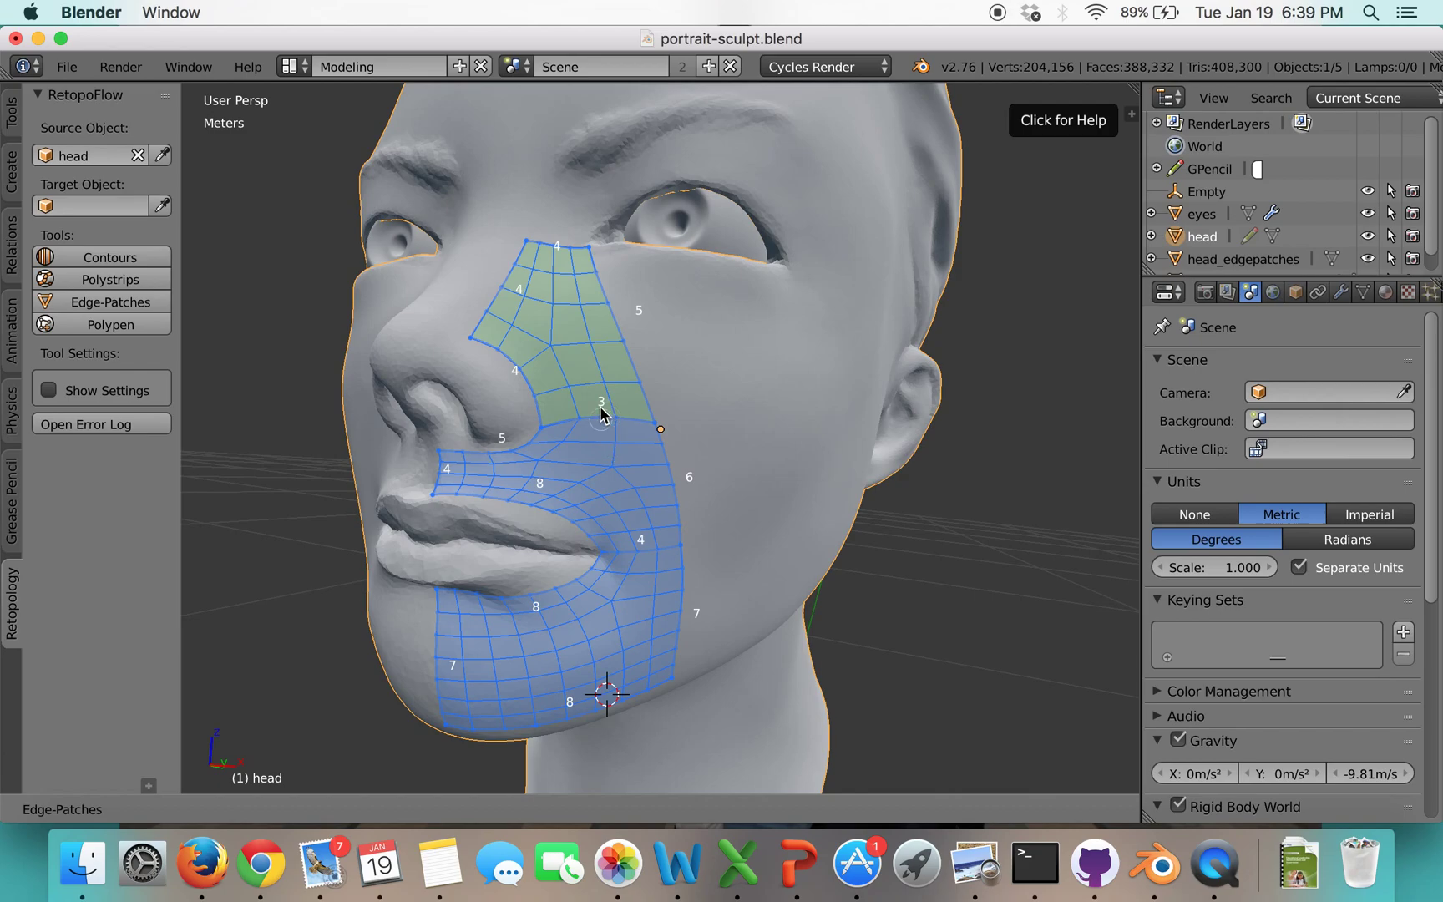
- Try 6 segments on the cheek-side edge of the patch beside the nose and inspect the quad flow
{"action": "left_click", "coordinate": [623, 361]}
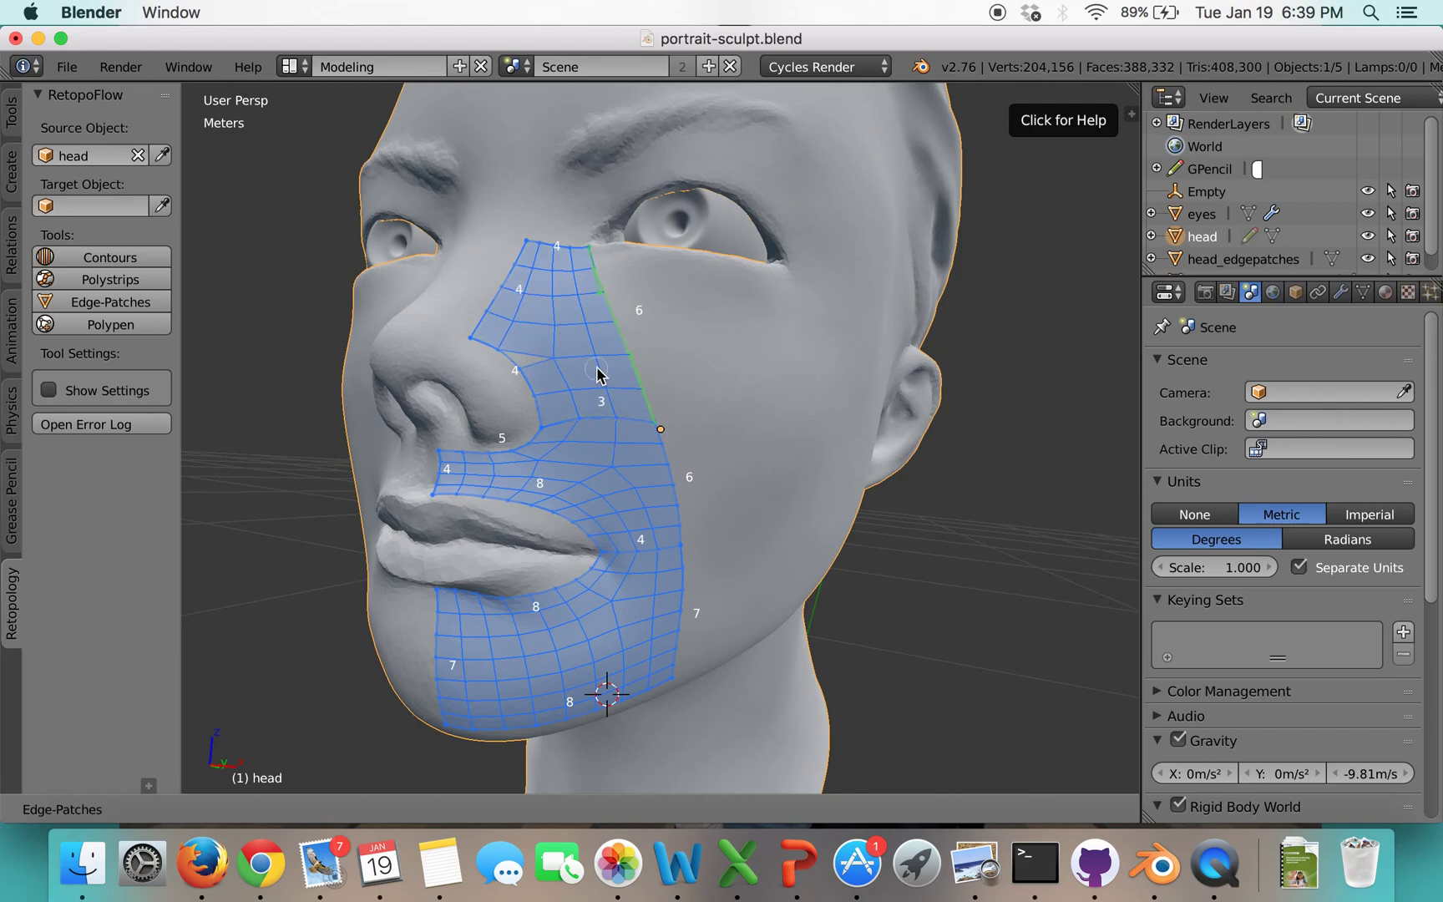
{"action": "scroll", "coordinate": [555, 363], "scroll_direction": "up", "scroll_amount": 2}
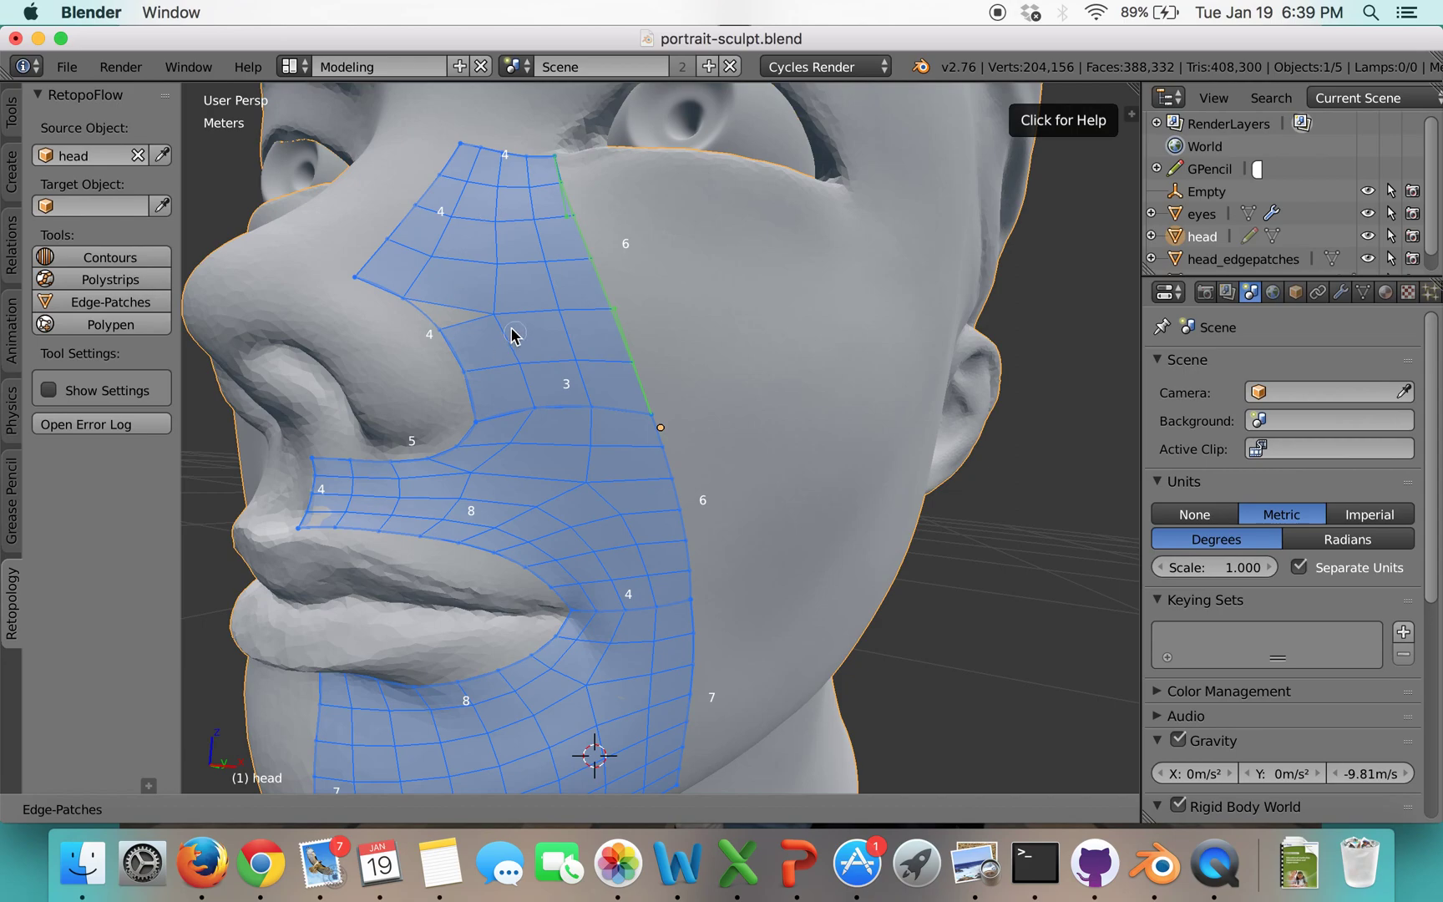
{"action": "scroll", "coordinate": [516, 346], "scroll_direction": "down", "scroll_amount": 2}
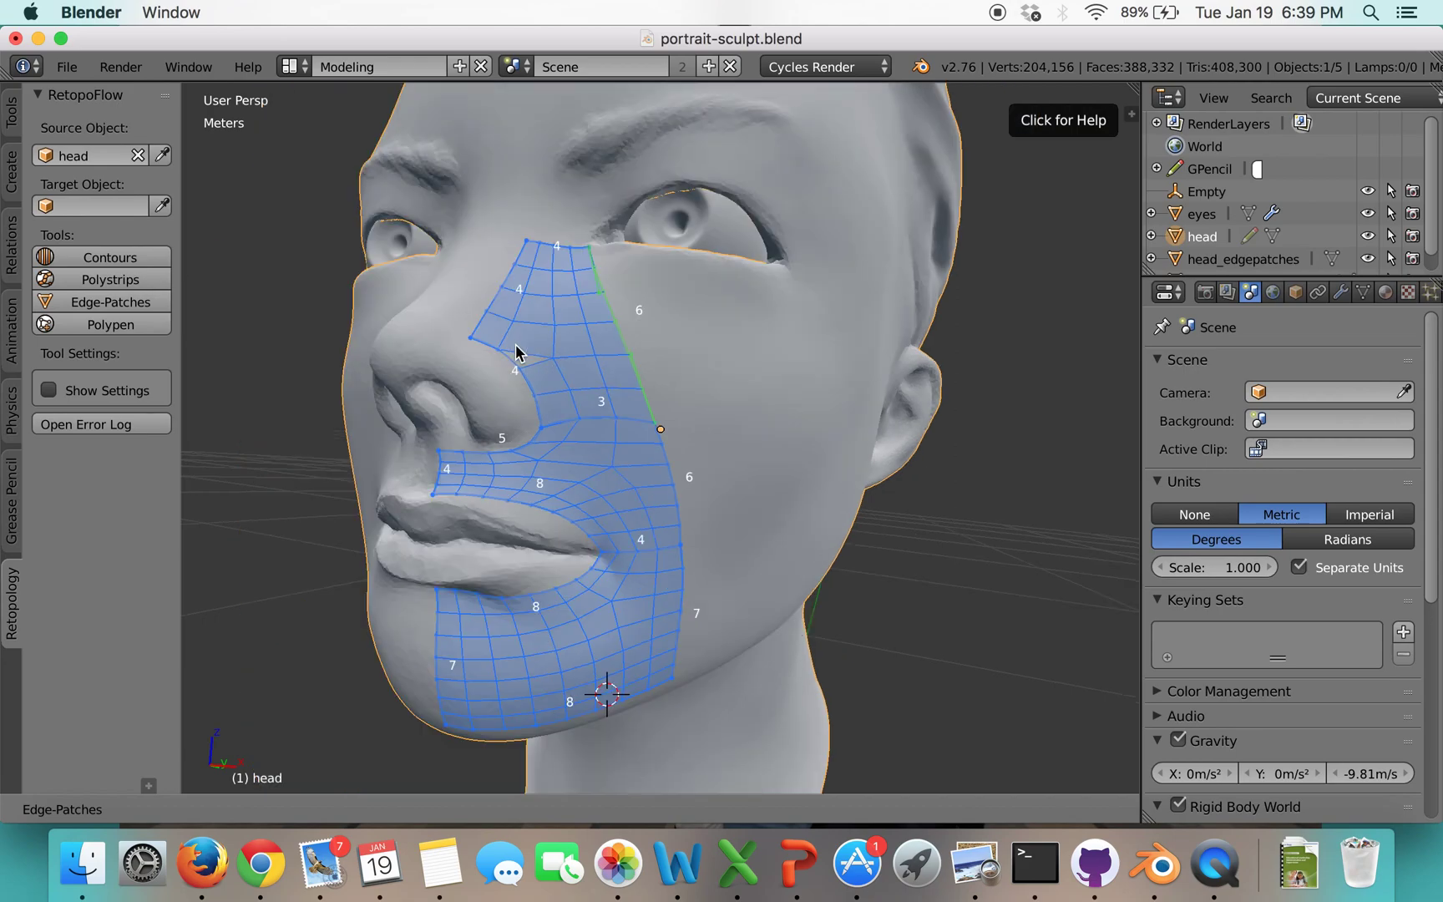
{"action": "scroll", "coordinate": [534, 334], "scroll_direction": "down", "scroll_amount": 1}
{"action": "scroll", "coordinate": [590, 390], "scroll_direction": "up", "scroll_amount": 3}
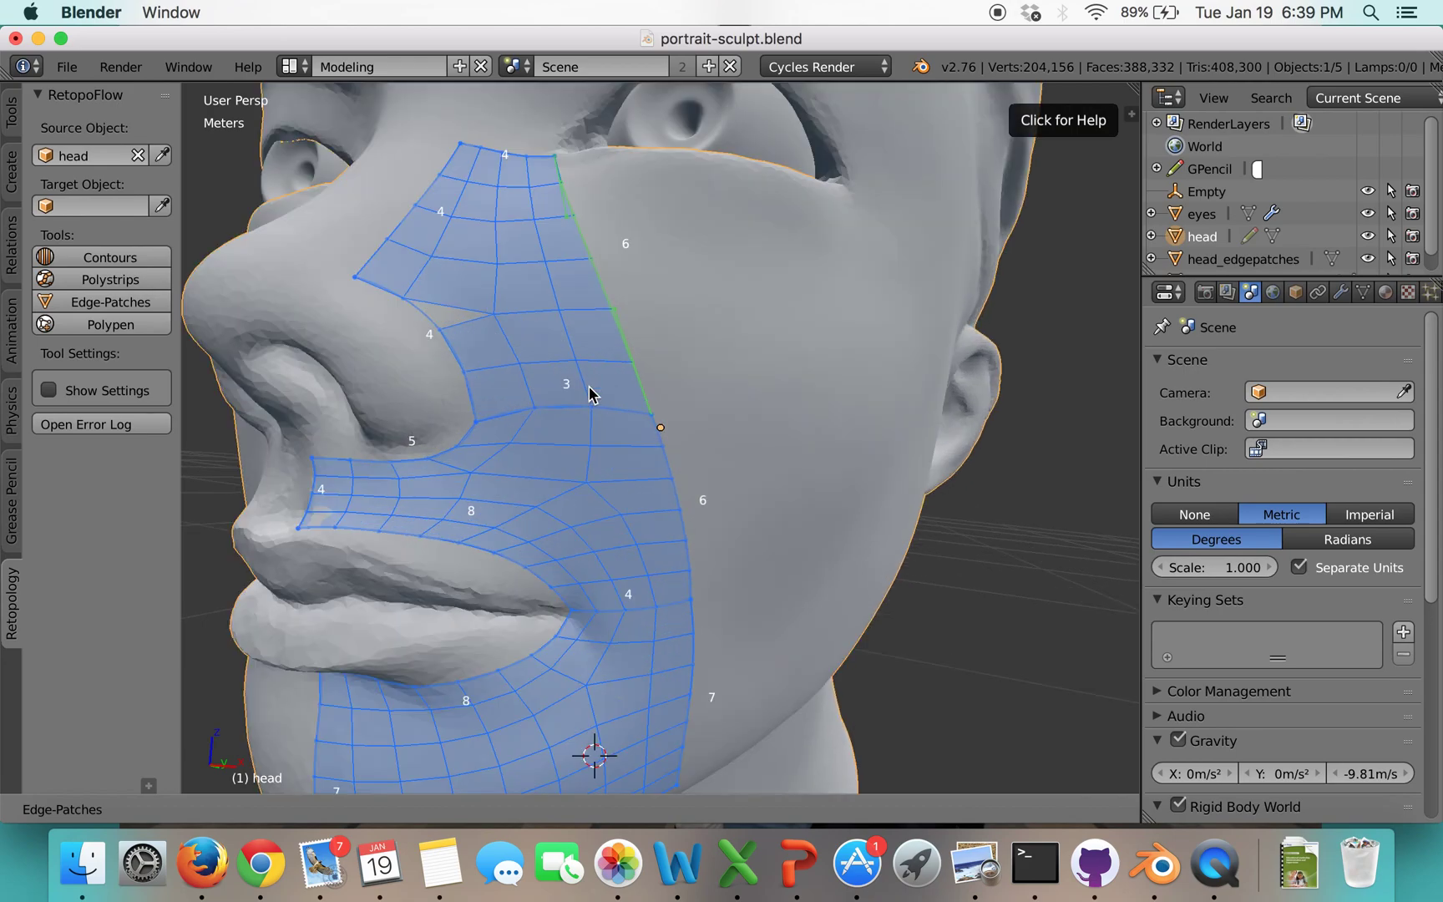
{"action": "left_click", "coordinate": [561, 347]}
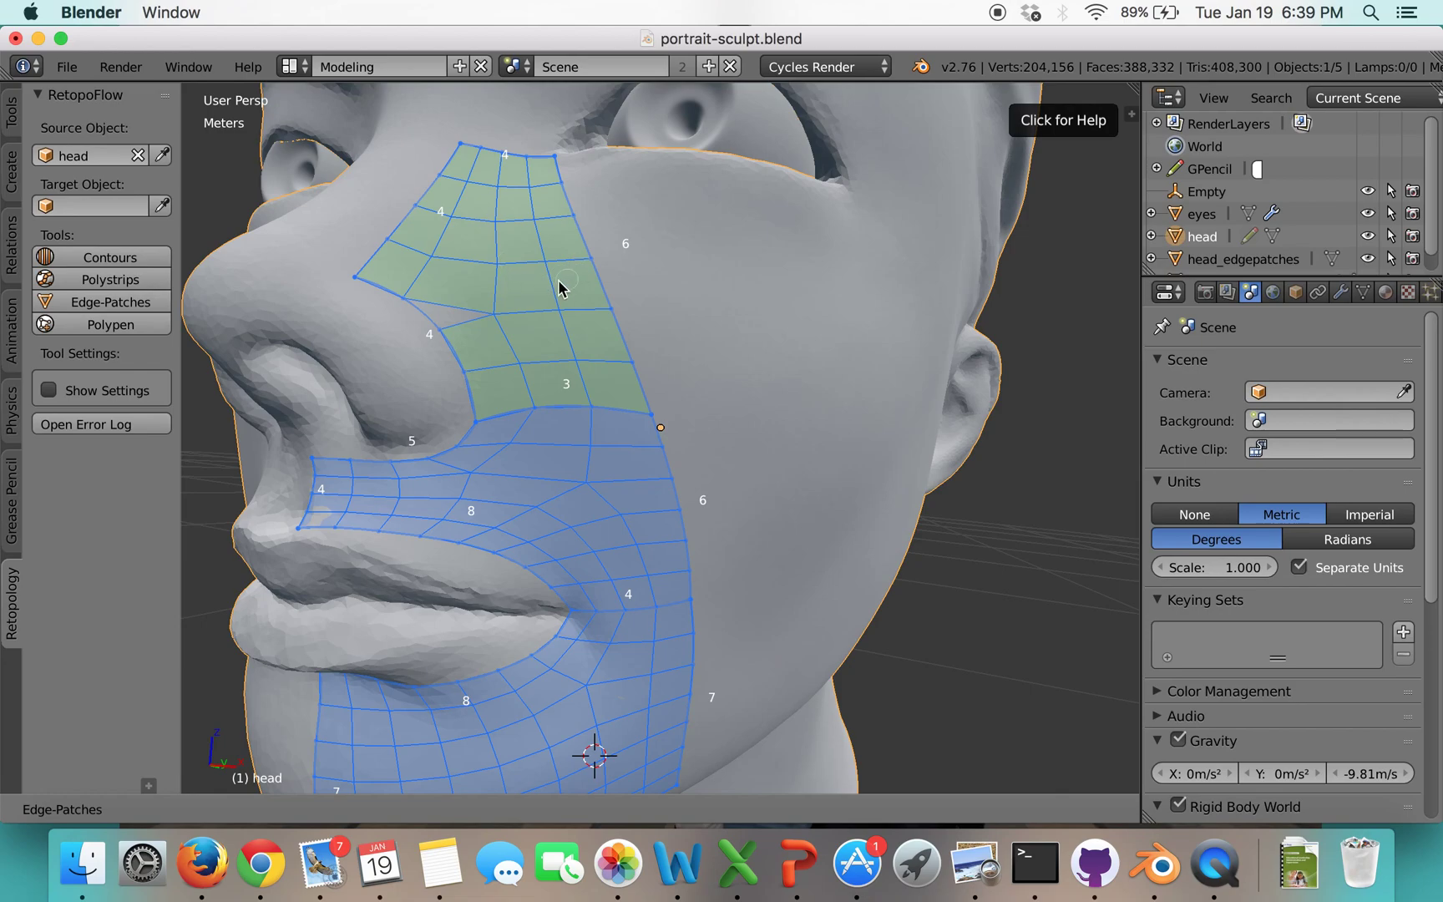
- Set the cheek-side edge of the patch beside the nose to 5 segments
{"action": "left_click", "coordinate": [601, 307]}
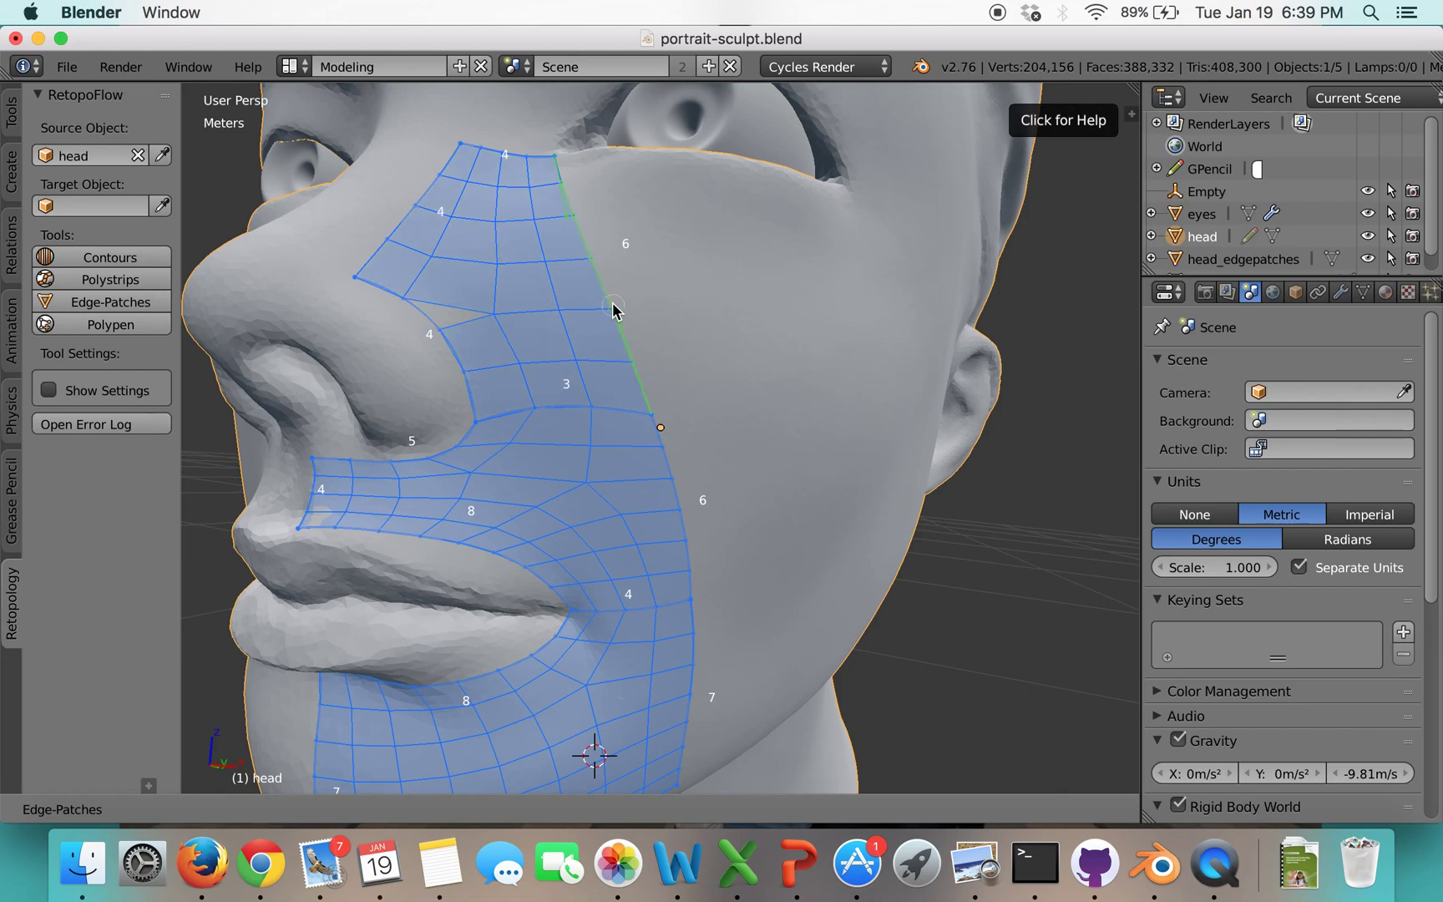
{"action": "scroll", "coordinate": [619, 306], "scroll_direction": "down", "scroll_amount": 2, "text": "shift"}
{"action": "right_click", "coordinate": [573, 320]}
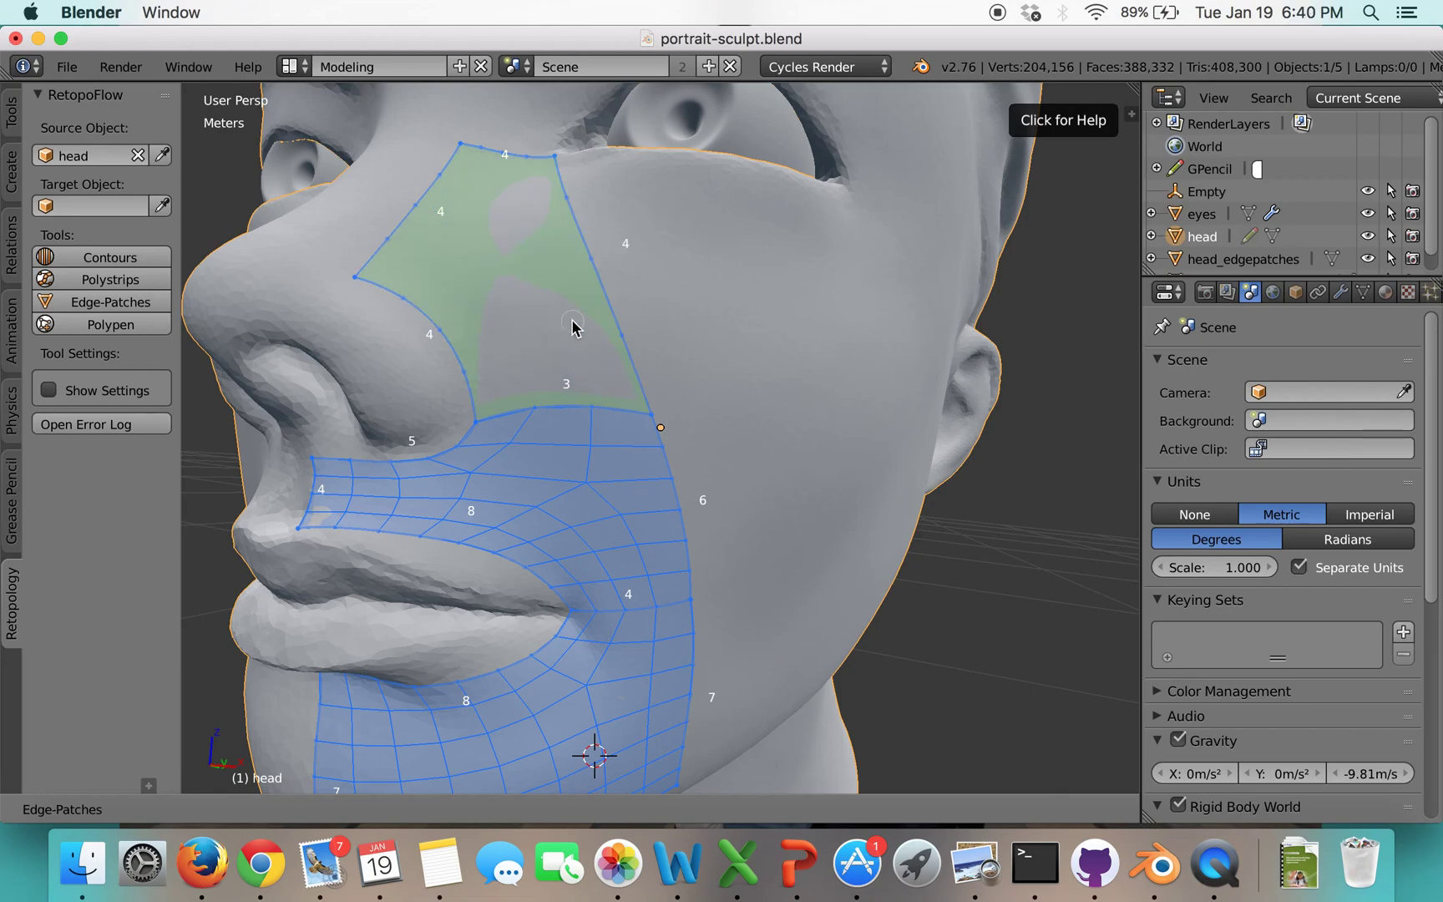
{"action": "left_click", "coordinate": [612, 319]}
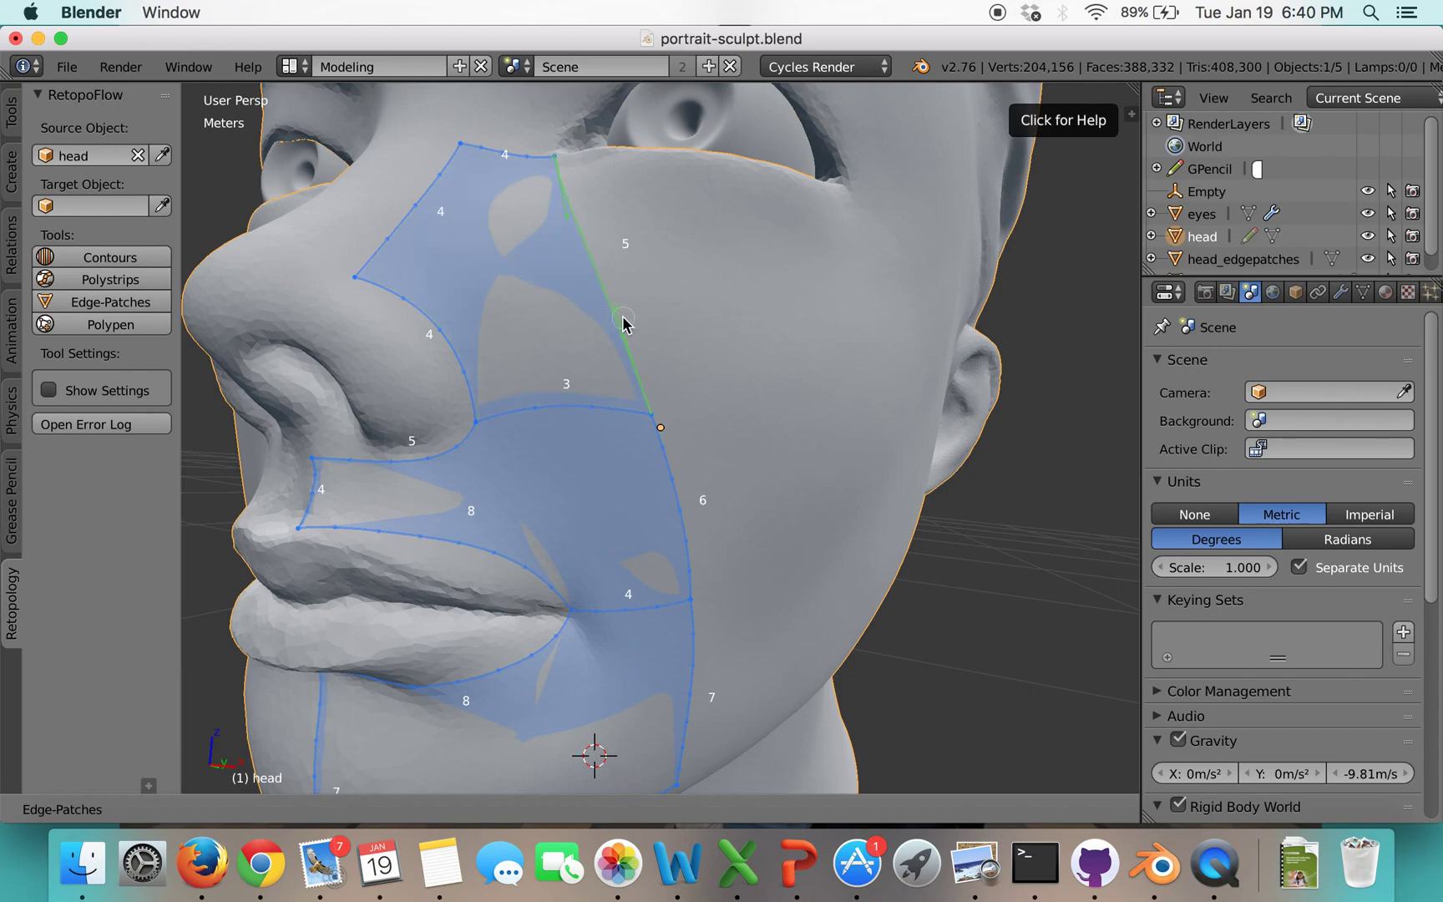
{"action": "scroll", "coordinate": [619, 326], "scroll_direction": "down", "scroll_amount": 4}
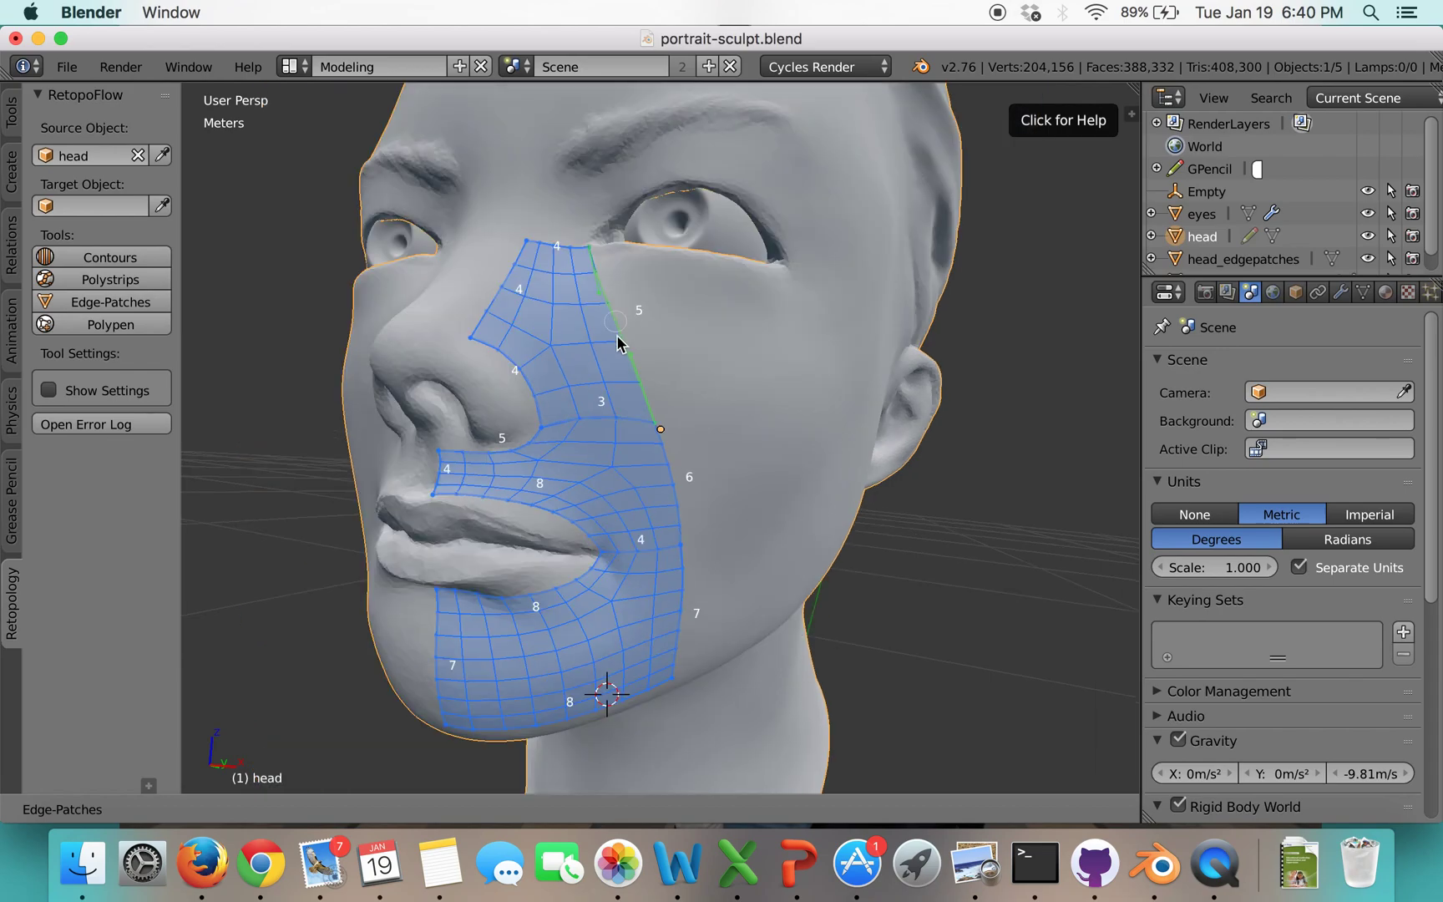
- Draw one edge stroke below the eye to its outer corner and another across the cheek from the nose patch's lower outer corner
{"action": "middle_click_drag", "start_coordinate": [660, 397], "coordinate": [651, 400]}
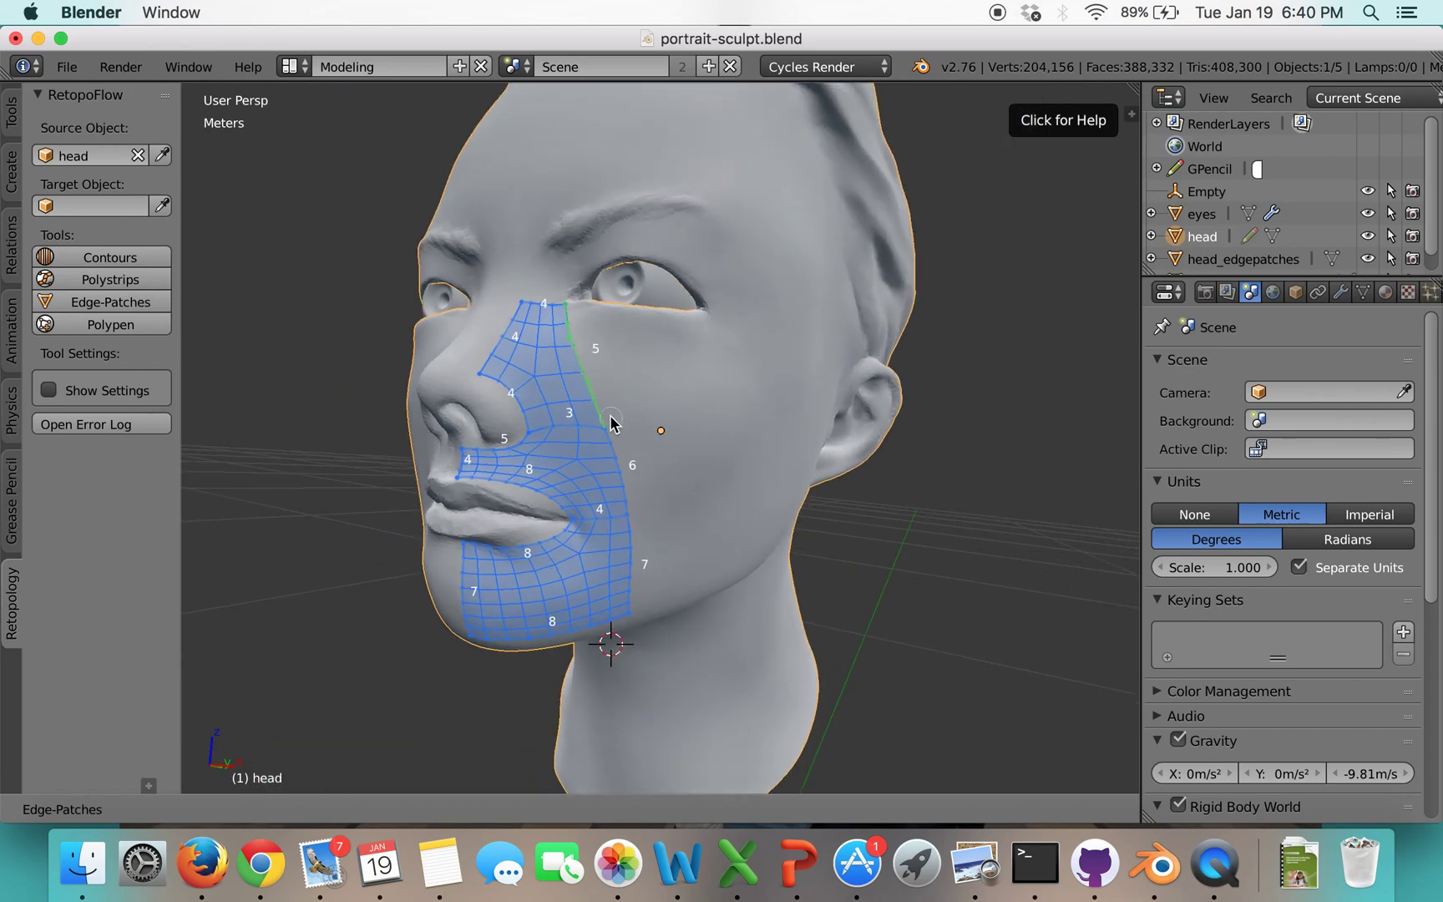
{"action": "scroll", "coordinate": [676, 413], "scroll_direction": "up", "scroll_amount": 3}
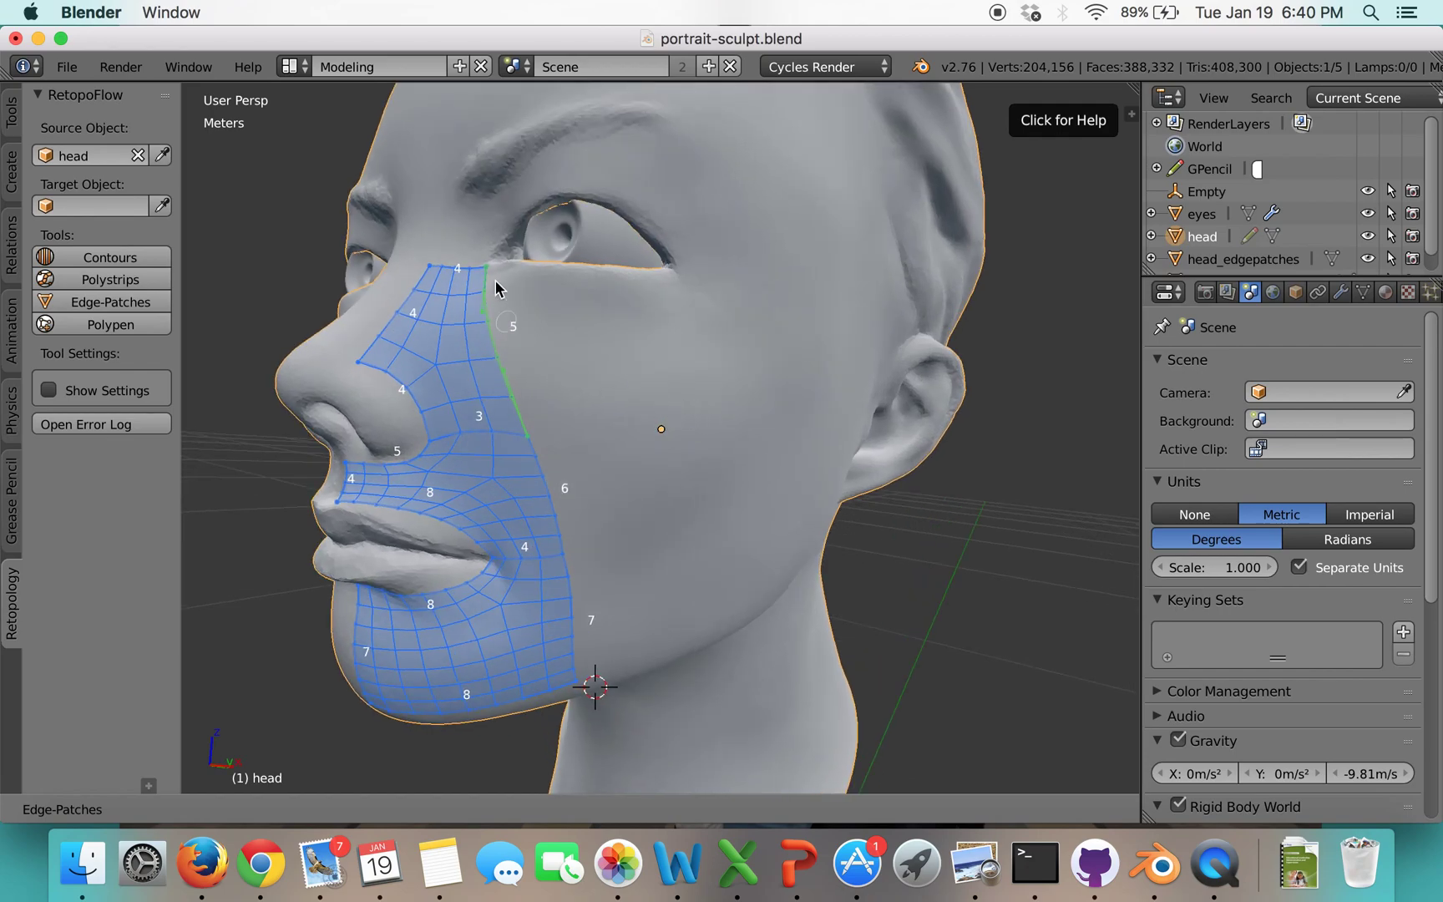
{"action": "left_click_drag", "start_coordinate": [491, 269], "coordinate": [693, 279]}
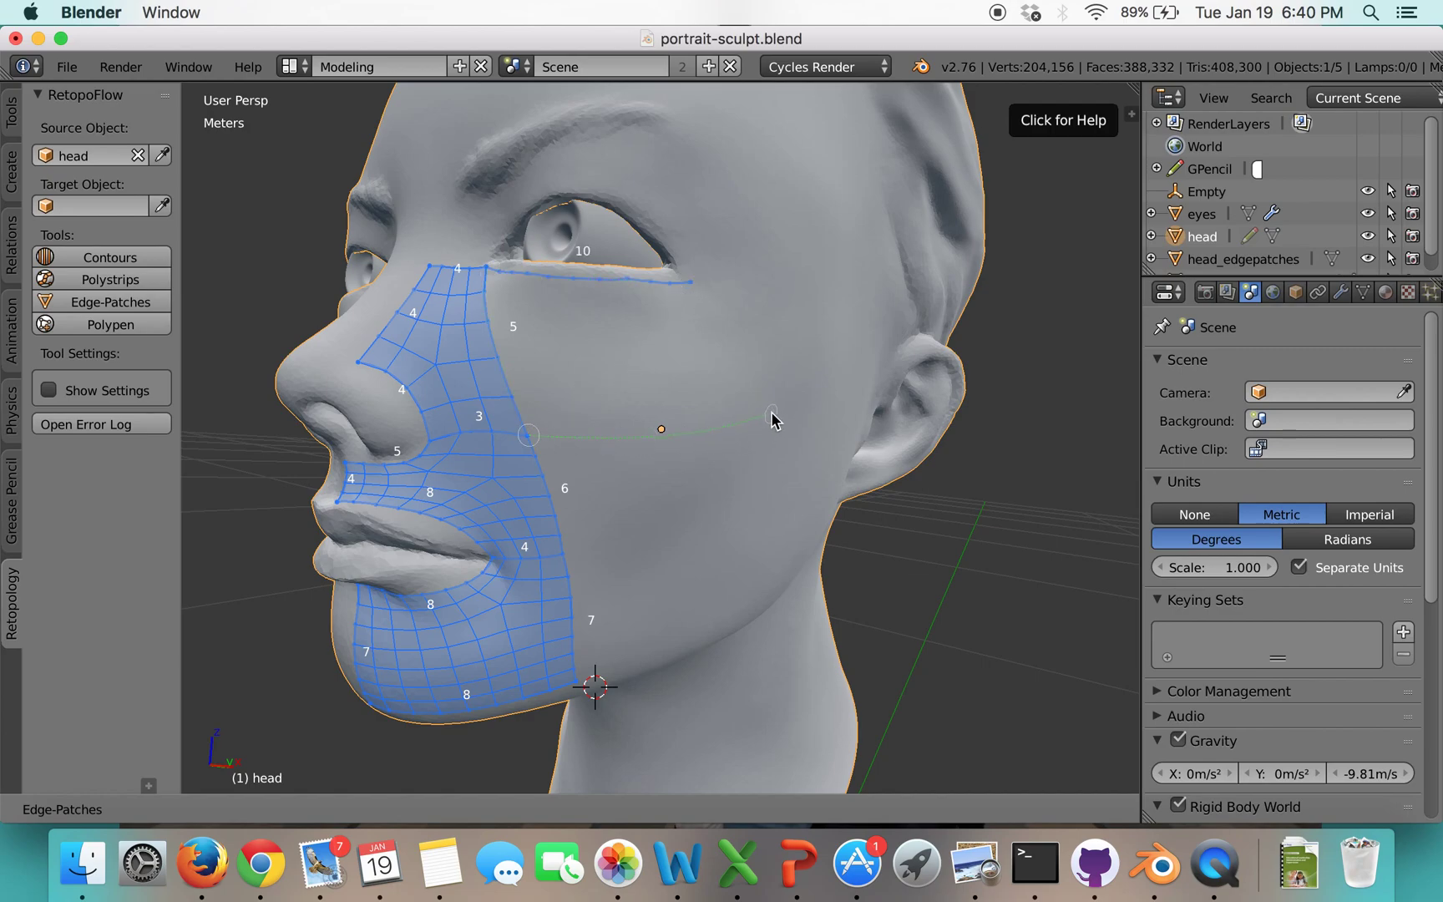
{"action": "left_click_drag", "start_coordinate": [772, 419], "coordinate": [772, 419]}
- Pull the cheek stroke's outer end inward and join it to the under-eye stroke with a new edge, closing the upper cheek patch
{"action": "middle_click_drag", "start_coordinate": [803, 307], "coordinate": [788, 309]}
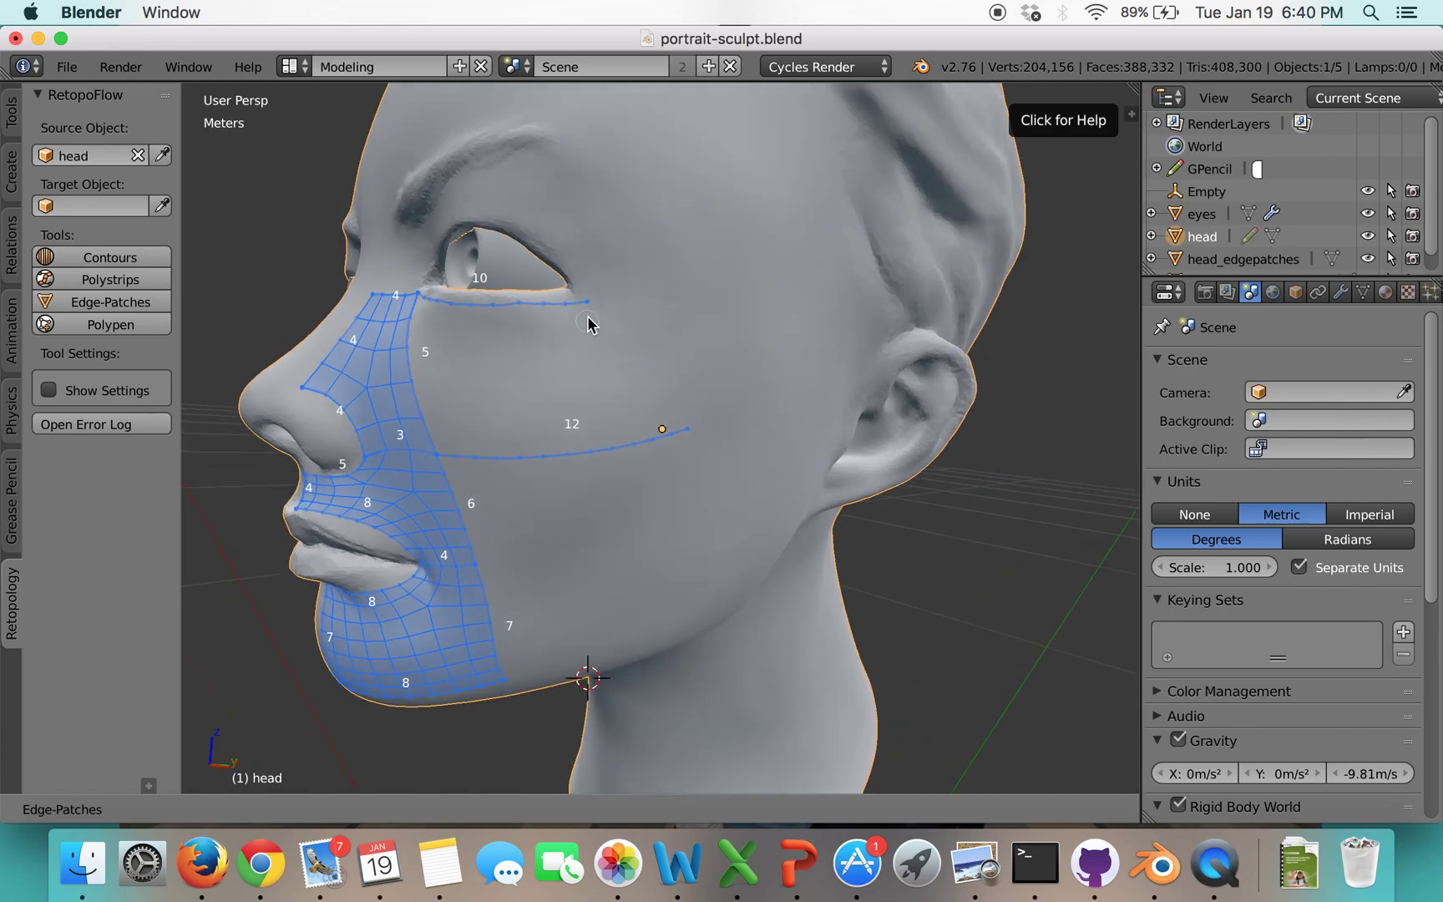
{"action": "left_click_drag", "start_coordinate": [678, 431], "coordinate": [646, 430]}
{"action": "left_click_drag", "start_coordinate": [589, 303], "coordinate": [648, 432]}
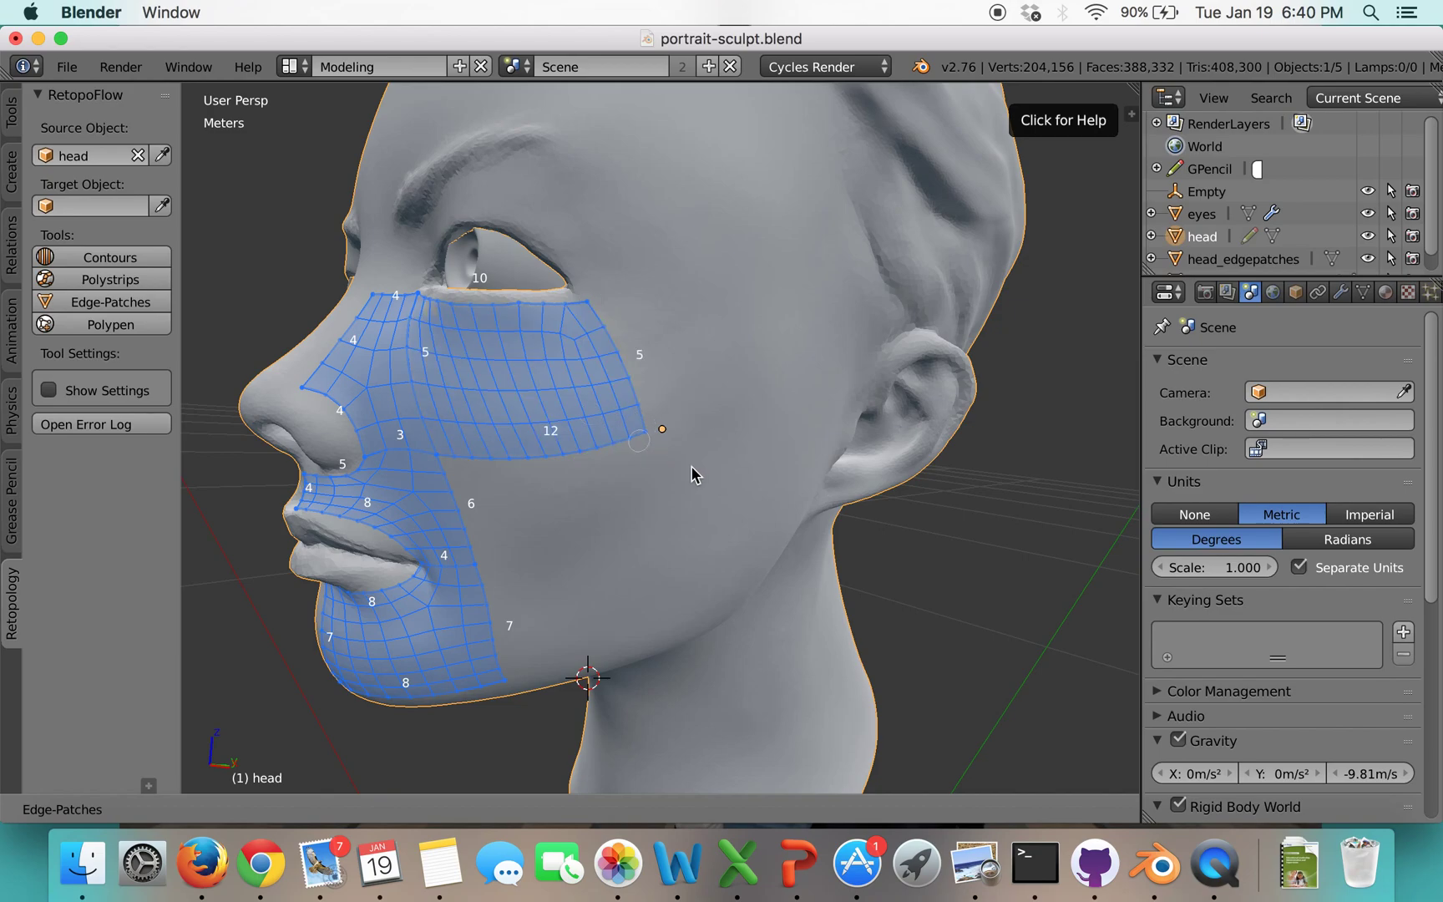
- Draw strokes down the outer cheek, along the jaw from the chin patch and across the cheek from the mouth patches, closing two lower cheek patches
{"action": "middle_click_drag", "start_coordinate": [693, 464], "coordinate": [692, 462]}
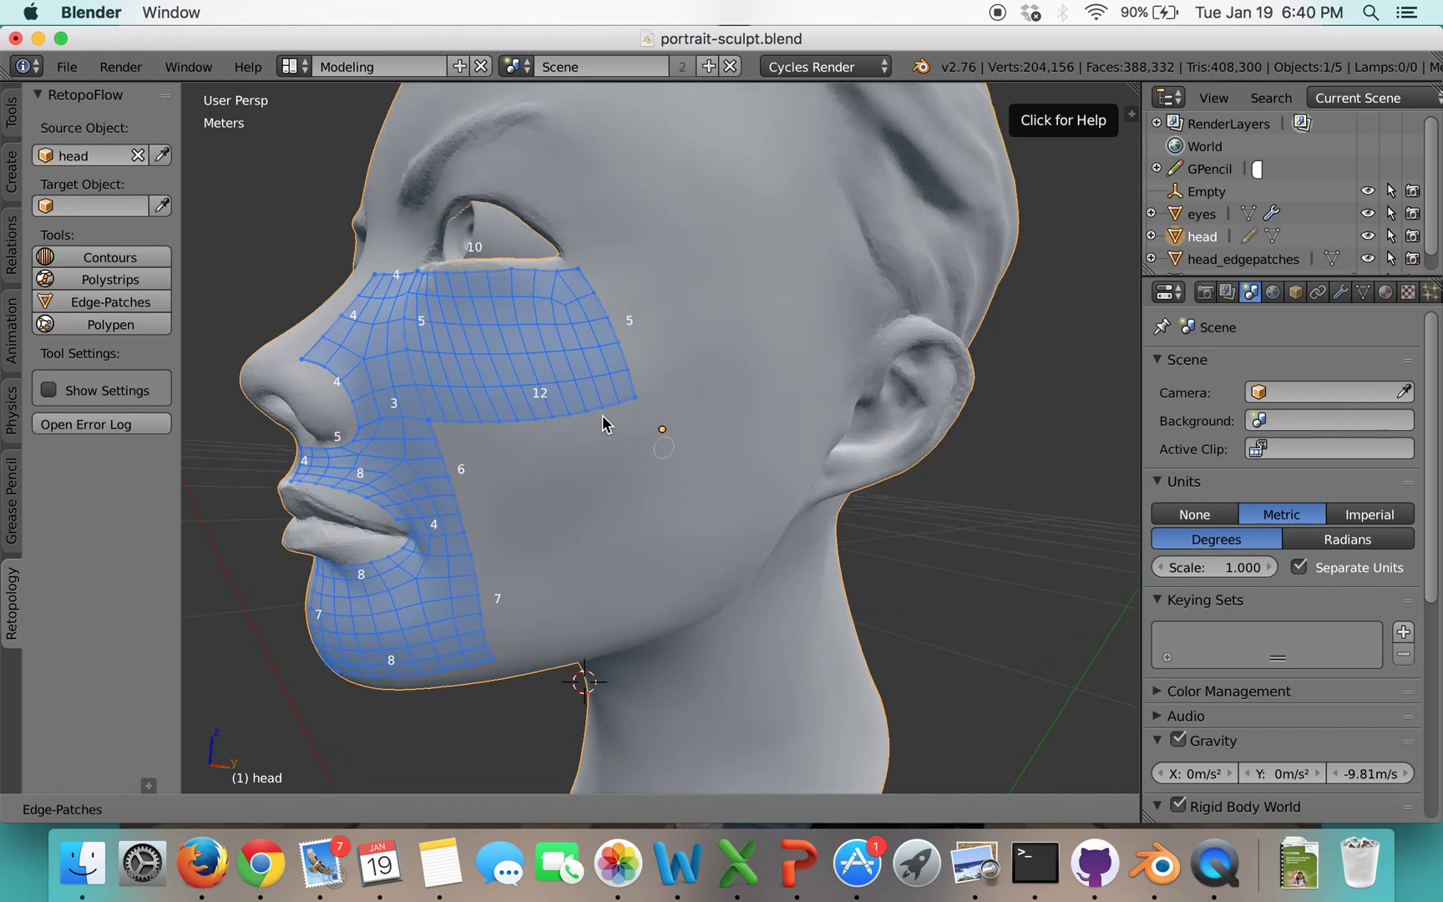
{"action": "left_click_drag", "start_coordinate": [635, 399], "coordinate": [682, 603]}
{"action": "mouse_move", "coordinate": [496, 666]}
{"action": "left_mouse_down"}
{"action": "mouse_move", "coordinate": [665, 628]}
{"action": "mouse_move", "coordinate": [684, 604]}
{"action": "left_mouse_up"}
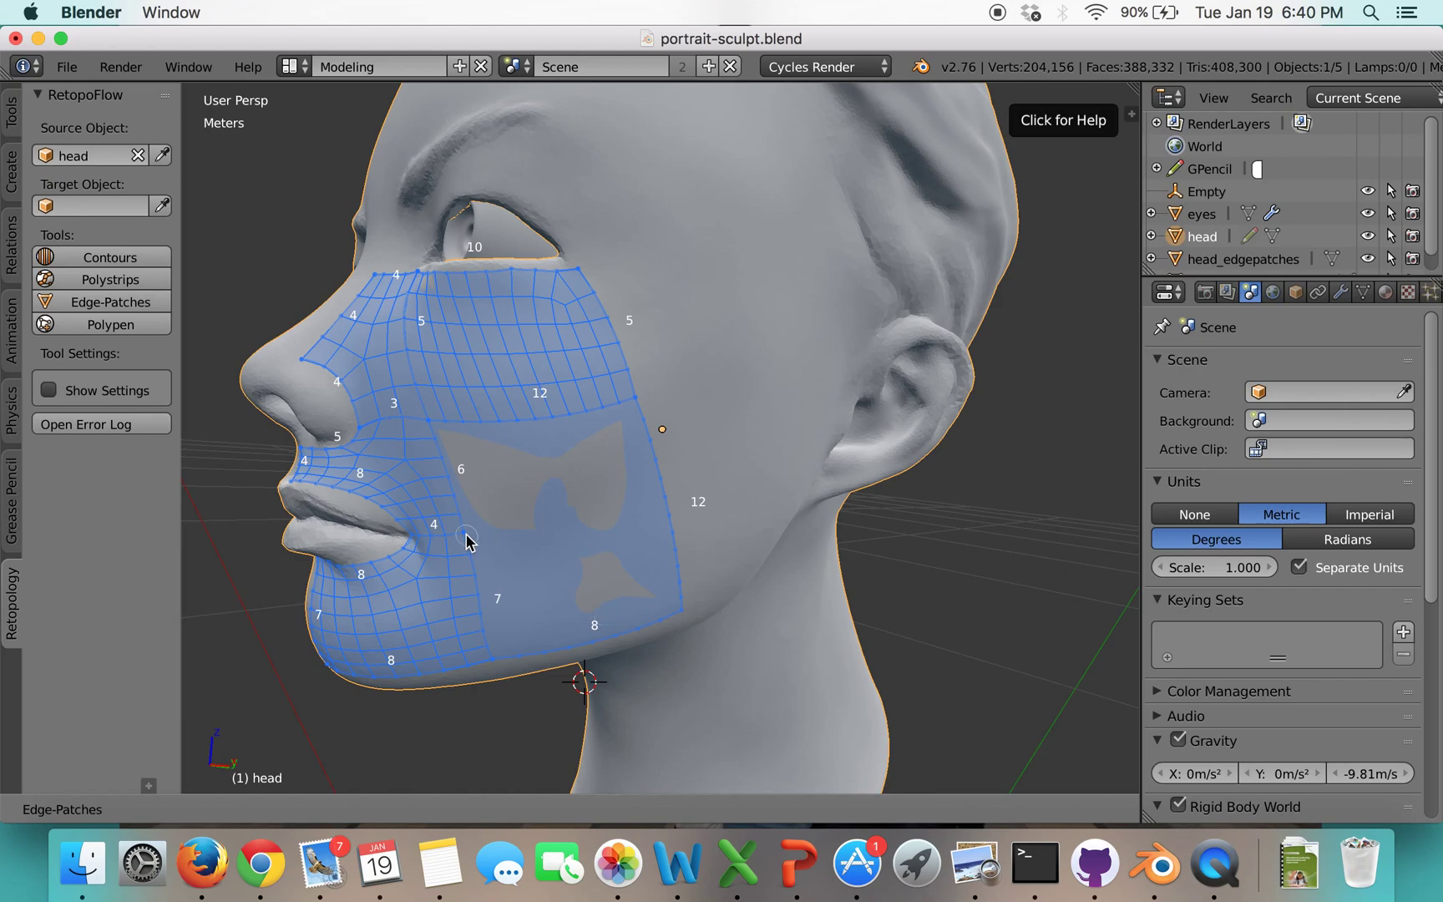
{"action": "left_click_drag", "start_coordinate": [466, 534], "coordinate": [665, 502]}
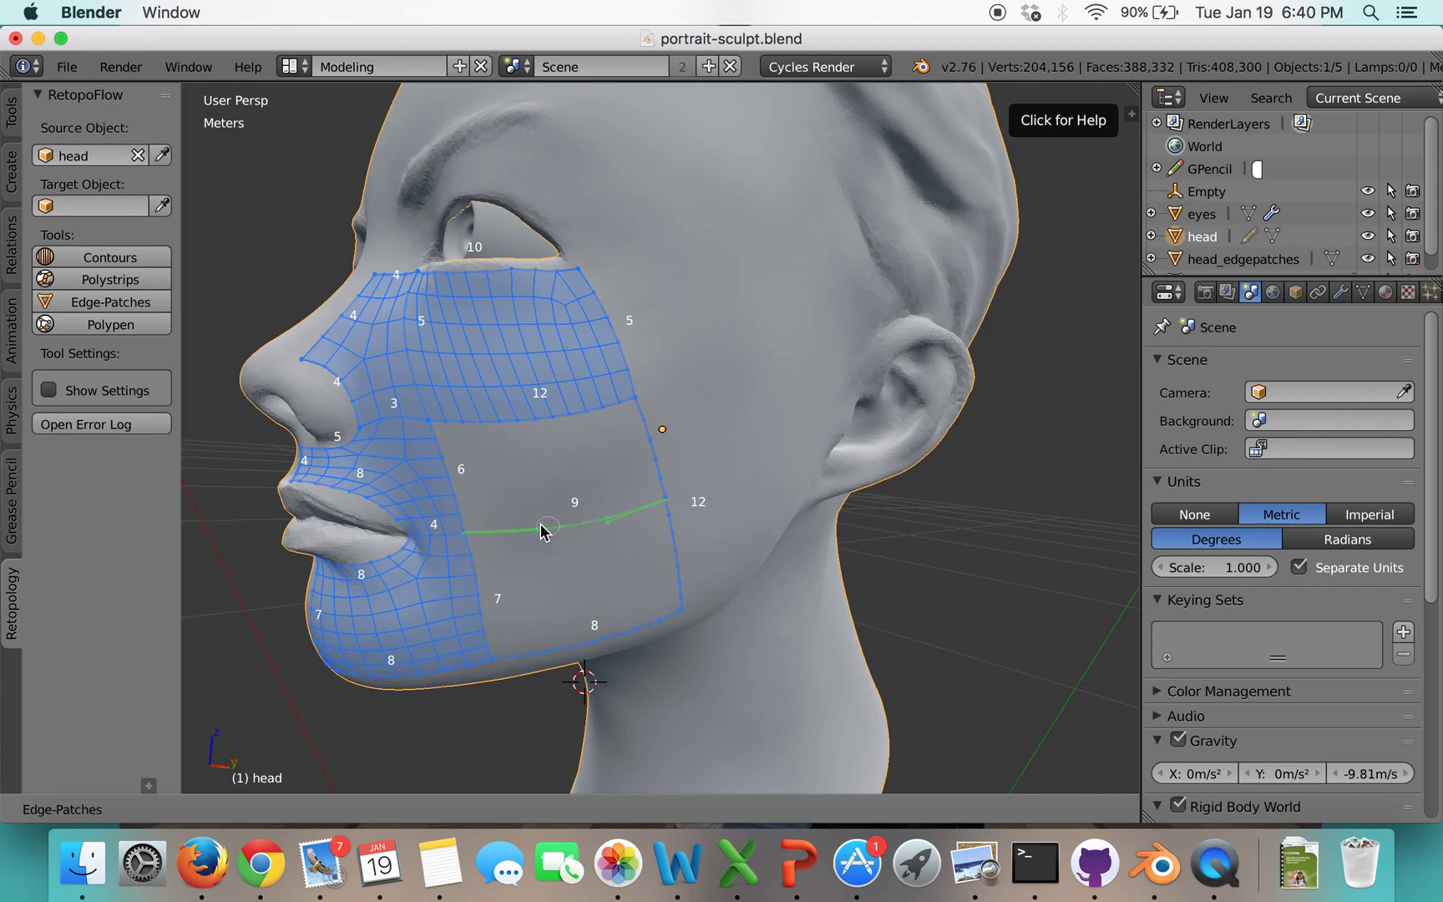
{"action": "left_click", "coordinate": [667, 506]}
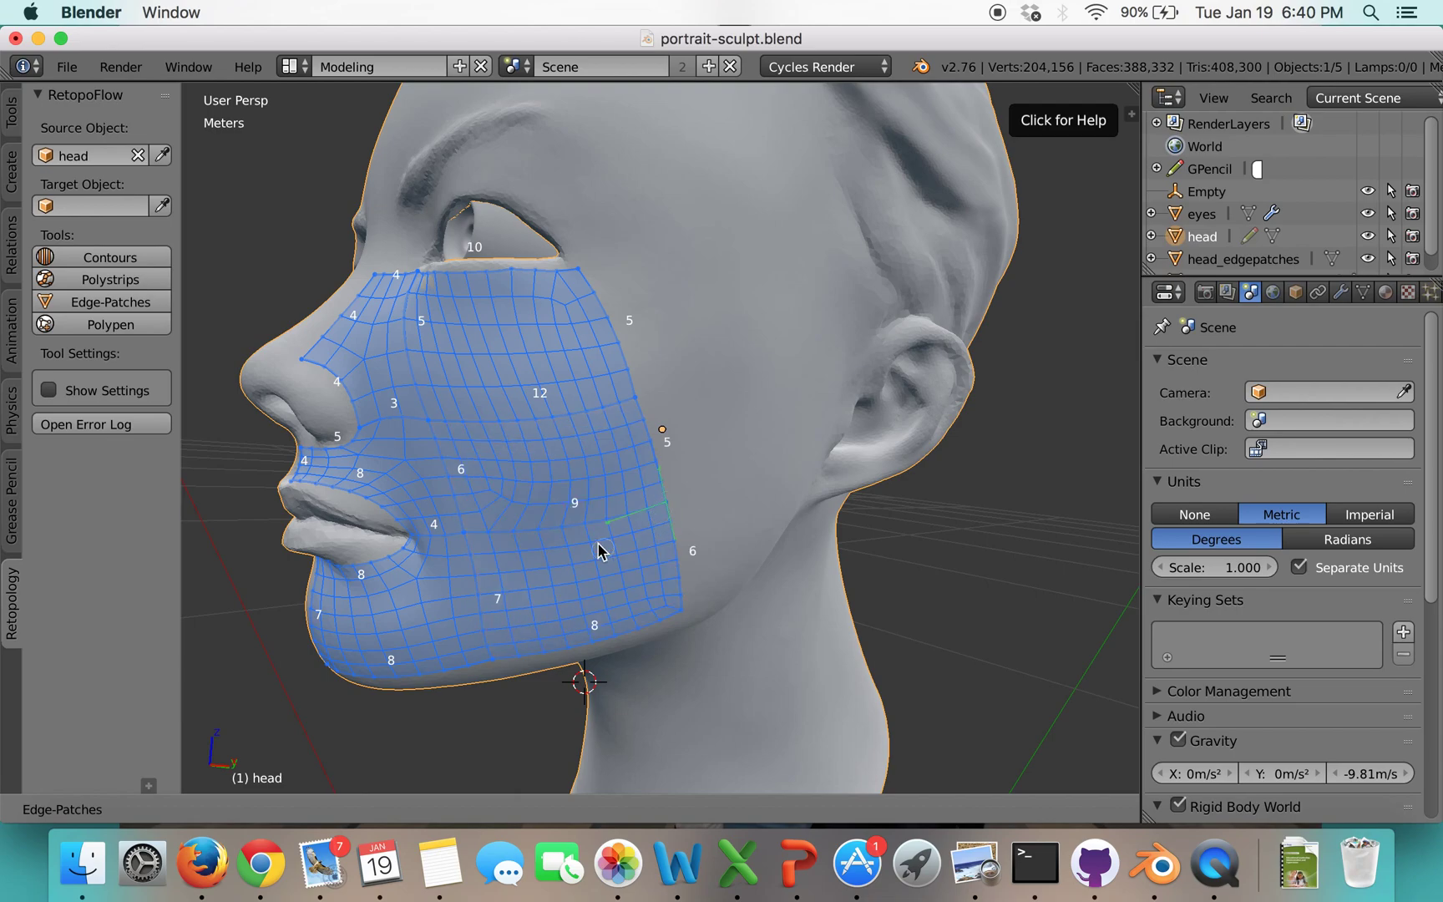
{"action": "middle_click_drag", "start_coordinate": [618, 451], "coordinate": [622, 440]}
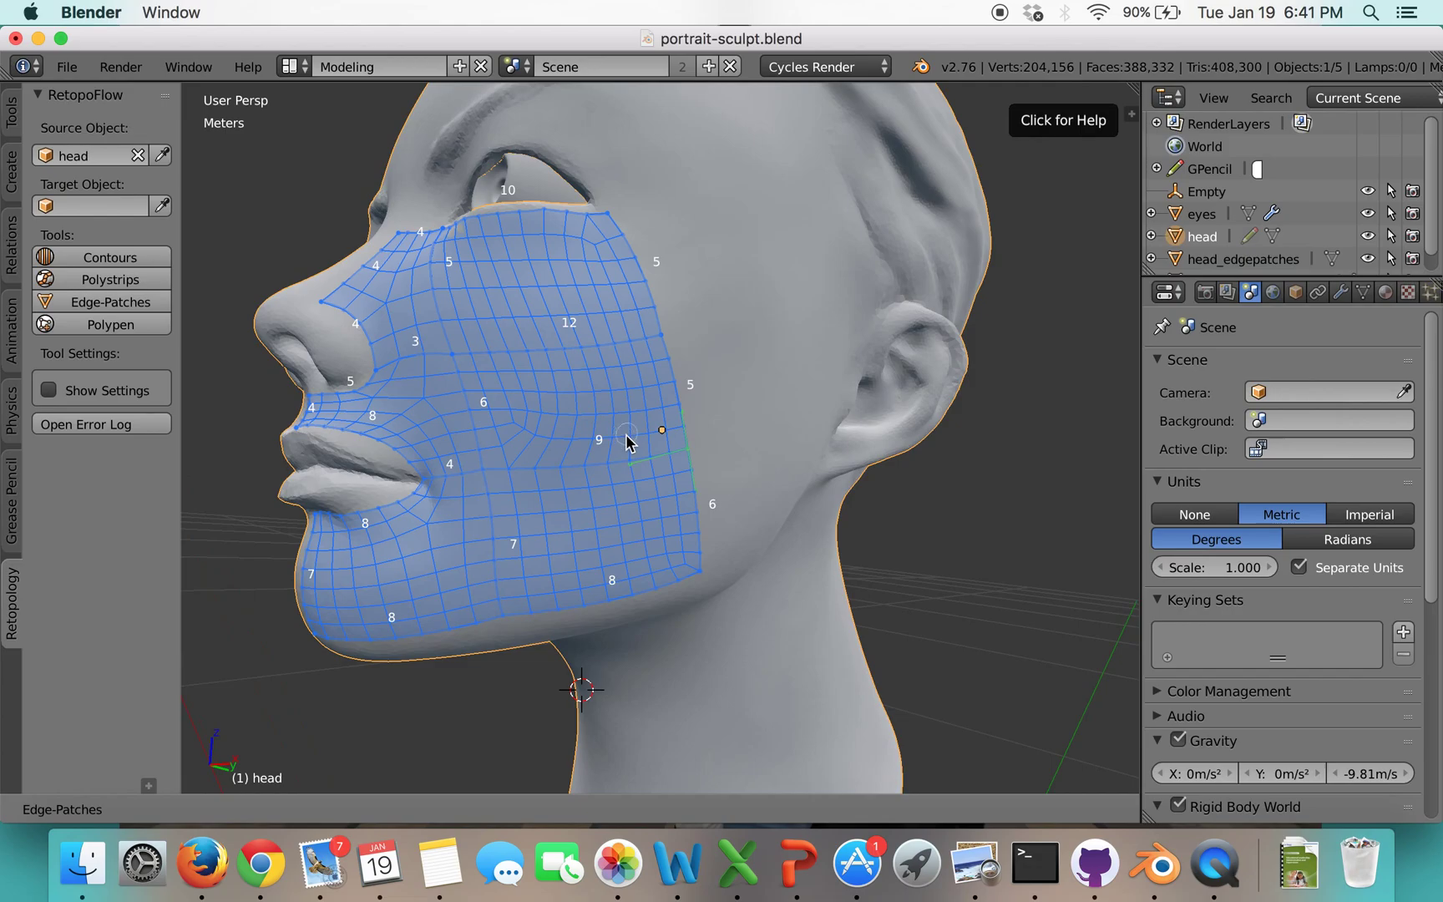